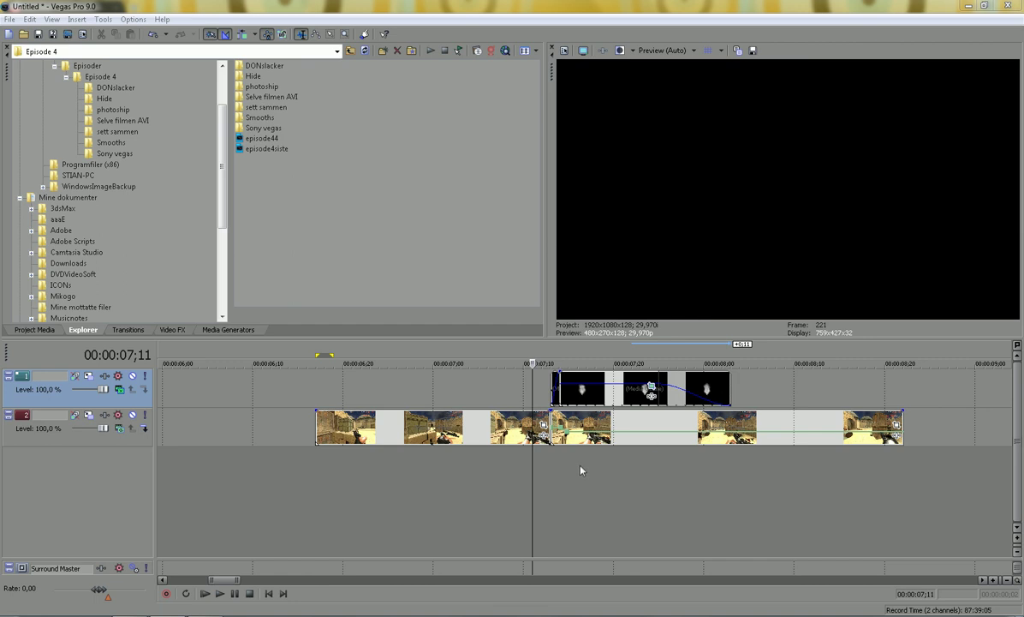
- Play back the gunshot section around the cut to review the existing smoke effect over the gameplay clips
left_click(542, 473)
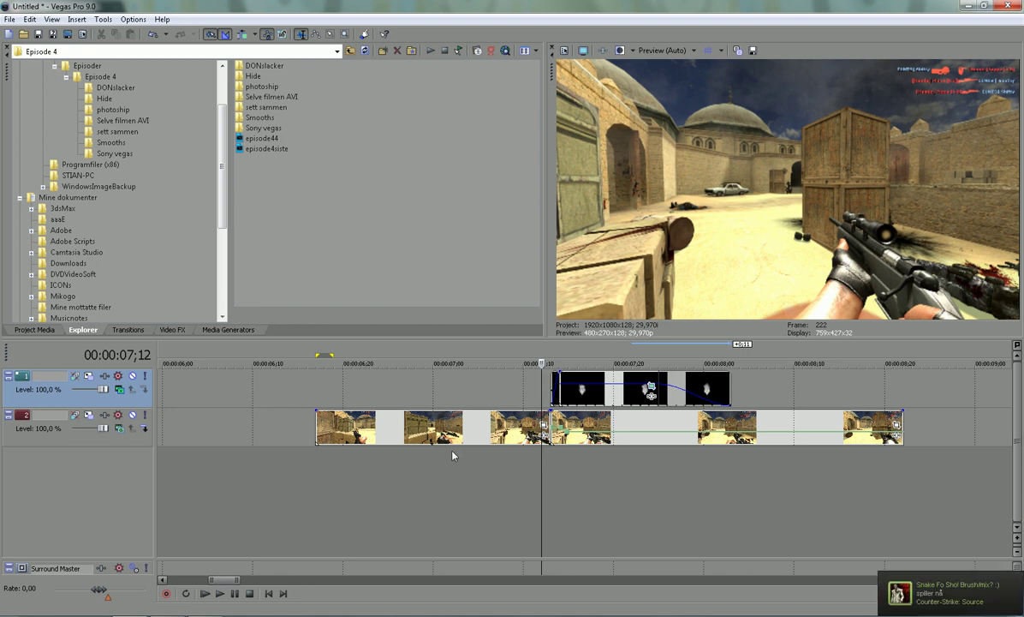
left_click(515, 464)
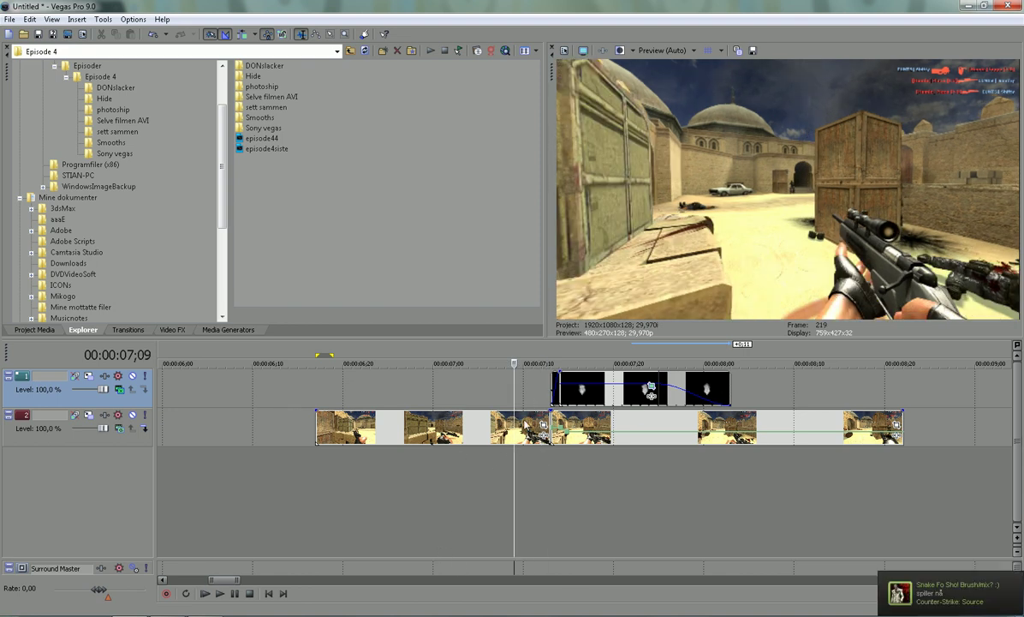
key("space")
key("space")
left_click(642, 466)
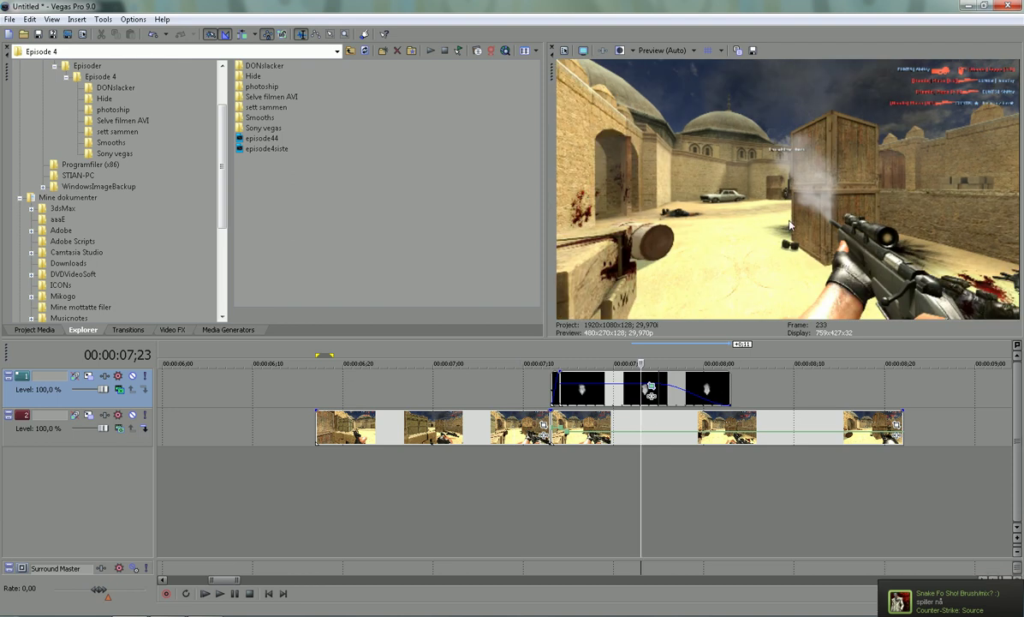
key("space")
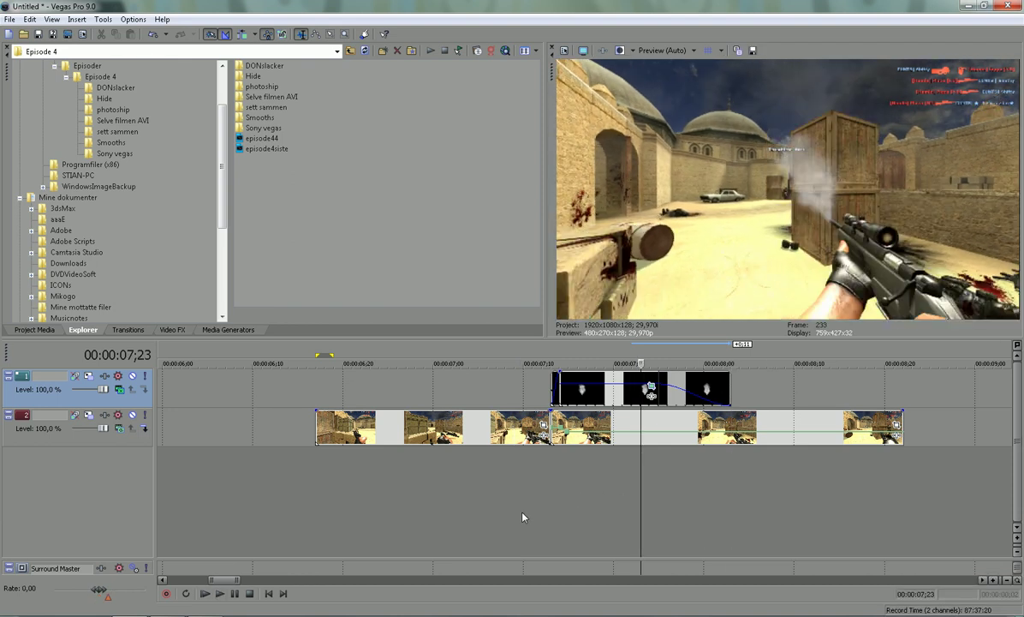
left_click(524, 517)
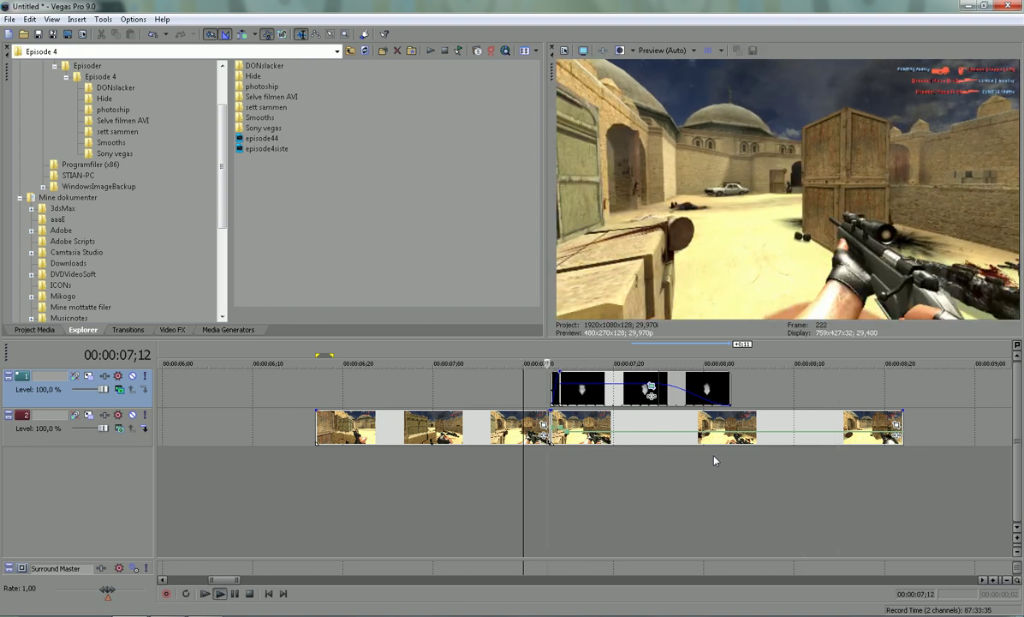
key("space")
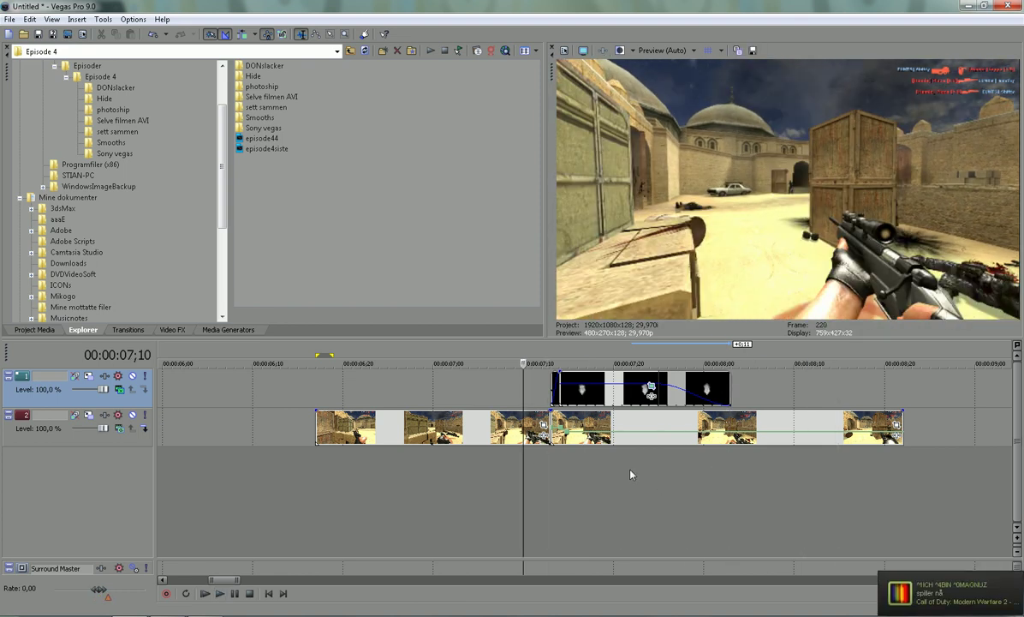
- Delete all the existing smoke overlay events from track 1
left_click(587, 396)
key("Delete")
left_click(706, 388)
left_click(556, 385)
key("Delete")
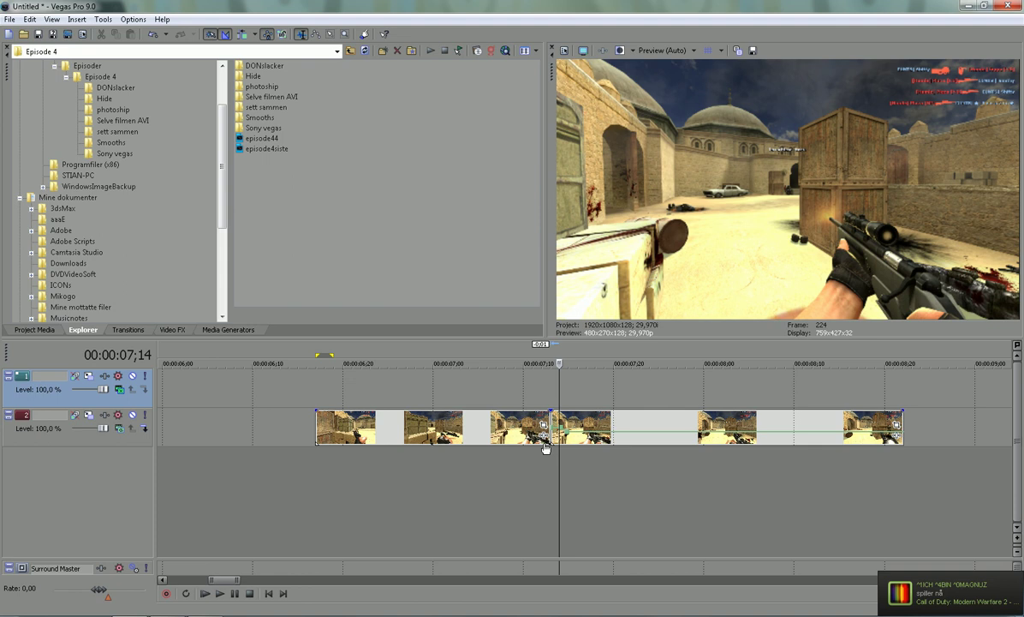
- Play back the gunshot at the cut between the two gameplay clips without the overlay
left_click(541, 470)
key("space")
key("space")
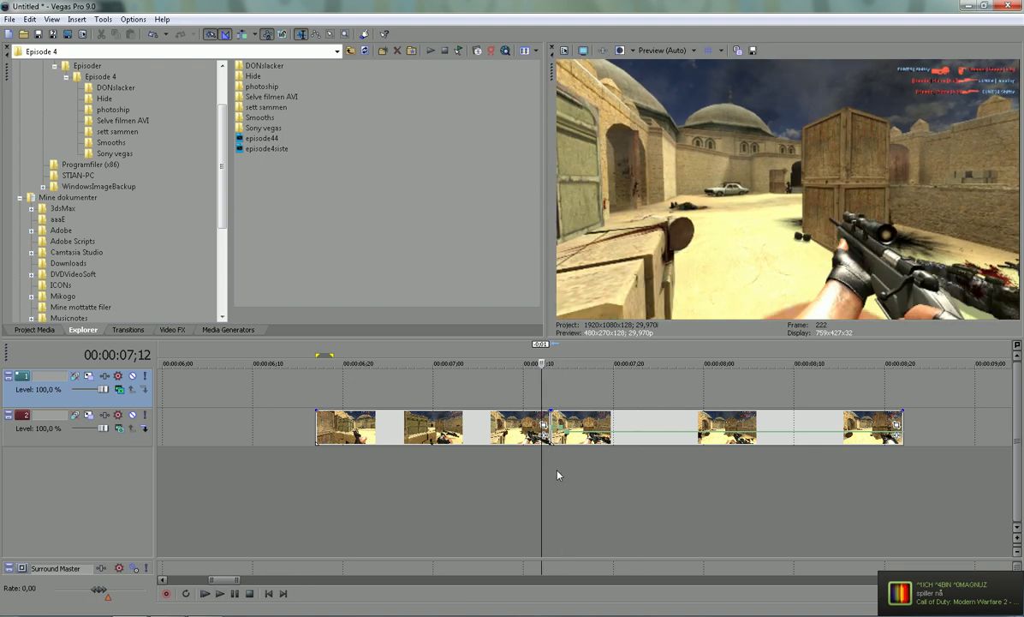
key("space")
- Inspect the velocity envelope on the second gameplay clip, including the value and fade type of its point after the cut
scroll(552, 466, "up", 3)
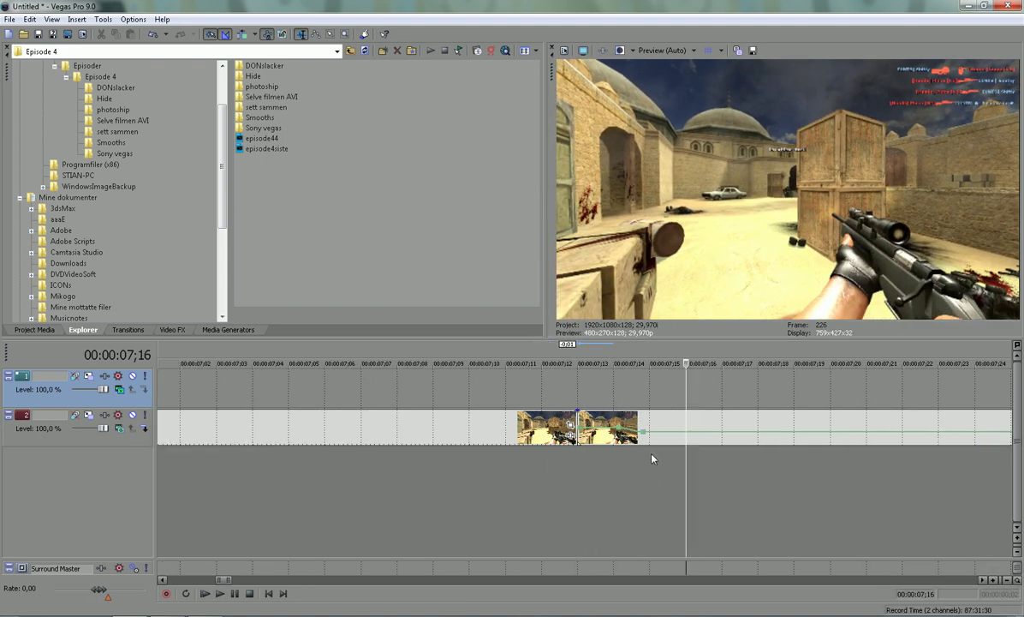
right_click(576, 436)
mouse_move(651, 346)
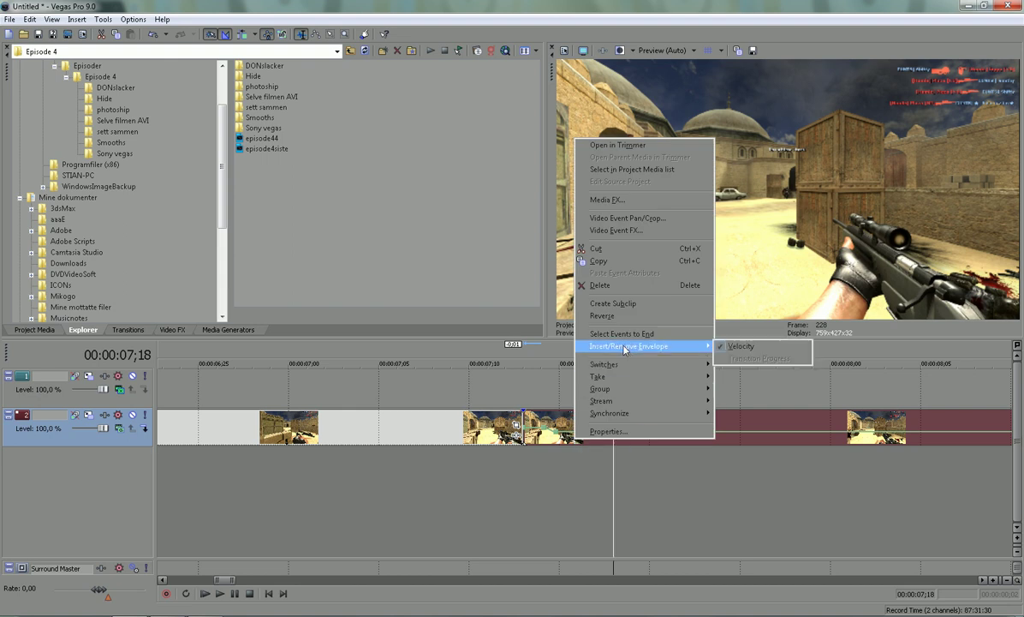
left_click(578, 476)
right_click(560, 428)
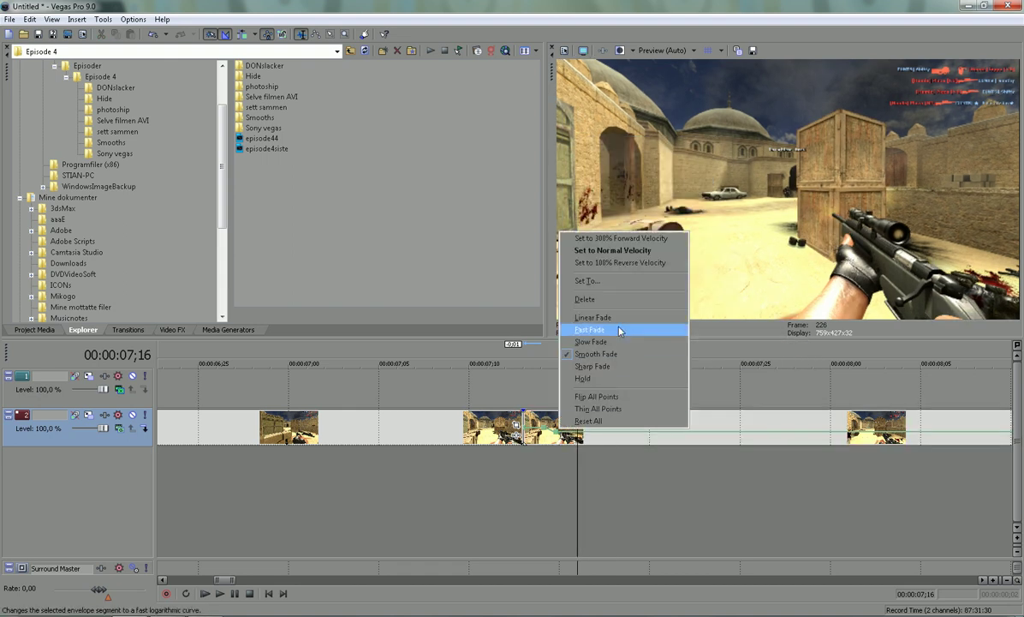
left_click(609, 299)
right_click(559, 429)
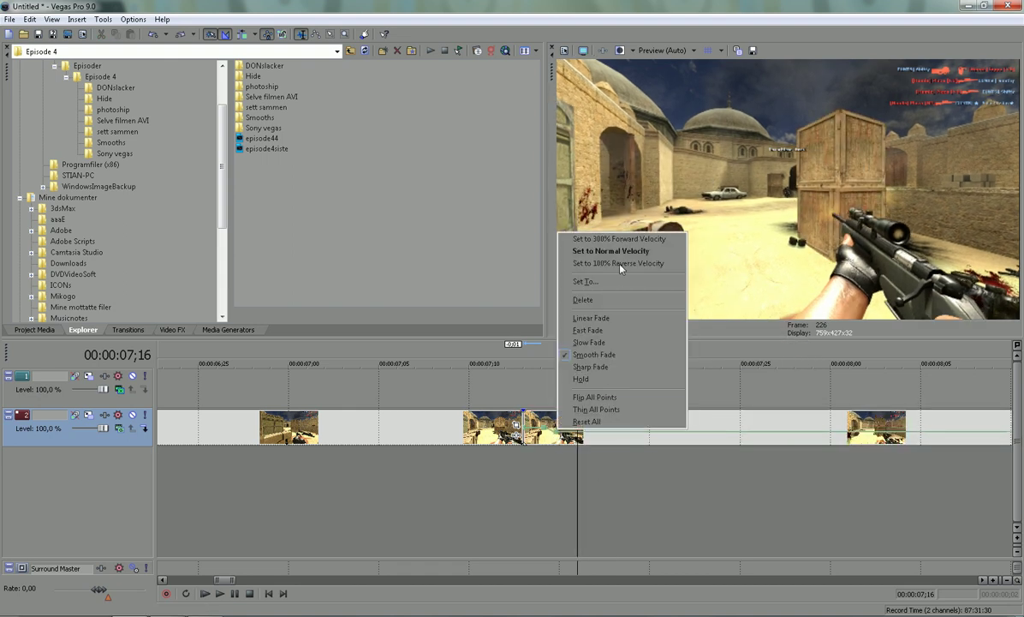
left_click(586, 290)
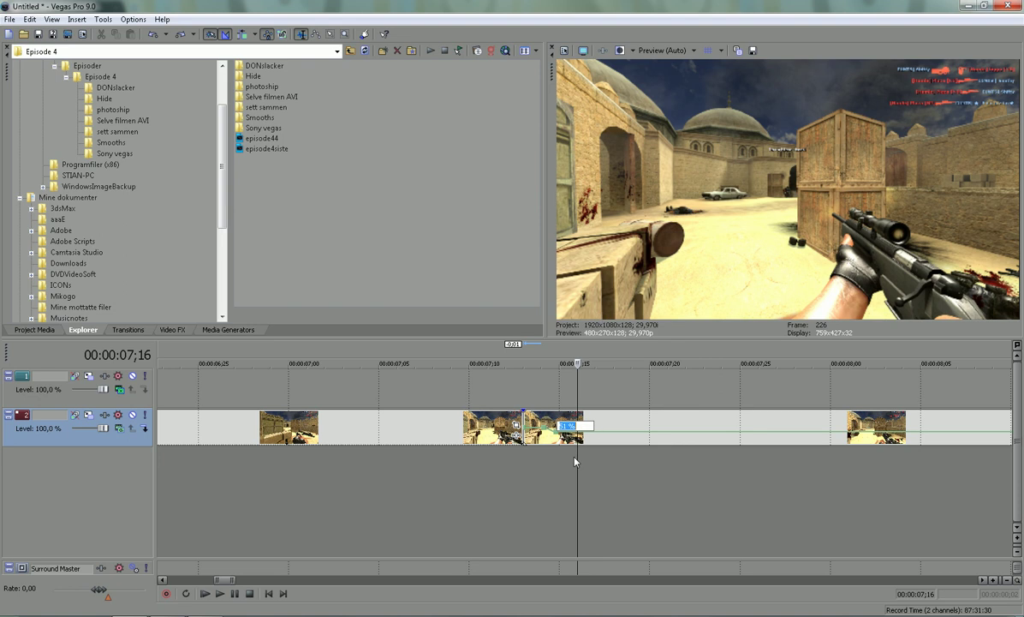
key("Return")
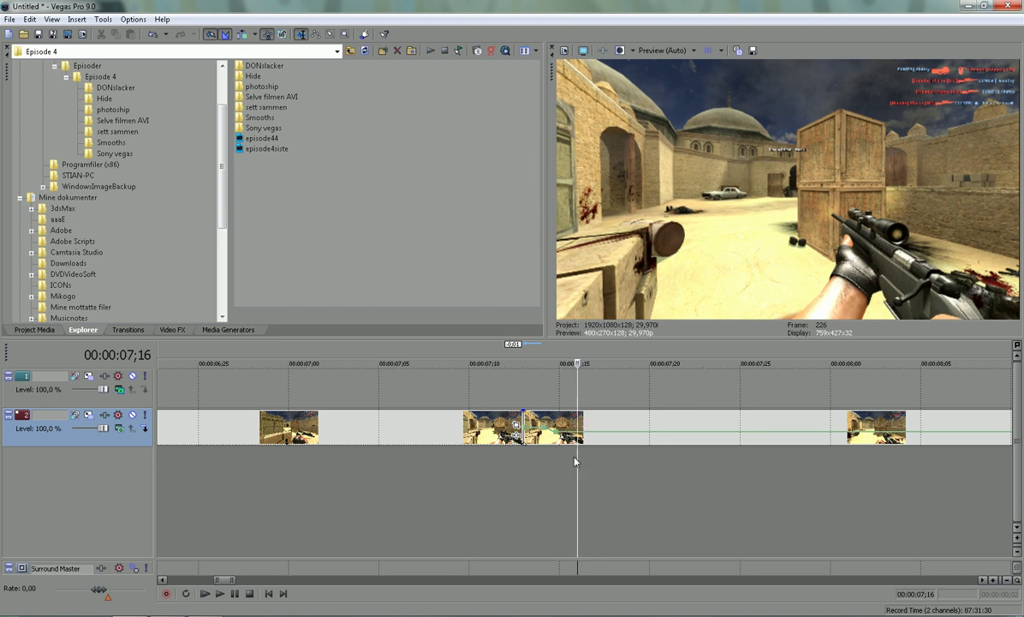
key("space")
key("space")
- Place the rQyk video from the Mine mottatte filer folder on track 1 at about 00:00:07;16, above the second gameplay clip
scroll(198, 86, "up", 2)
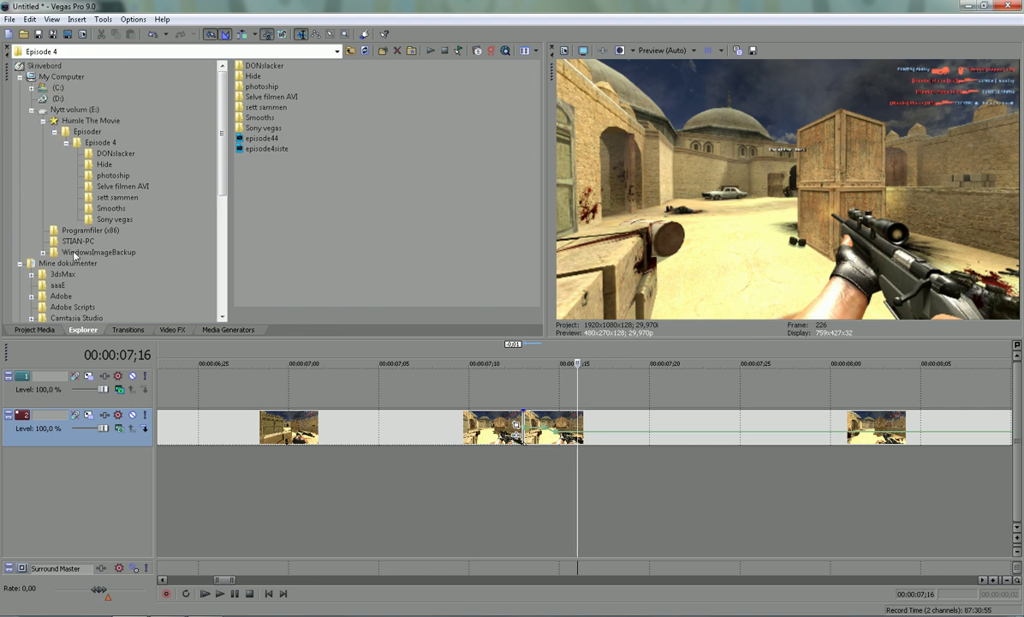
left_click(67, 262)
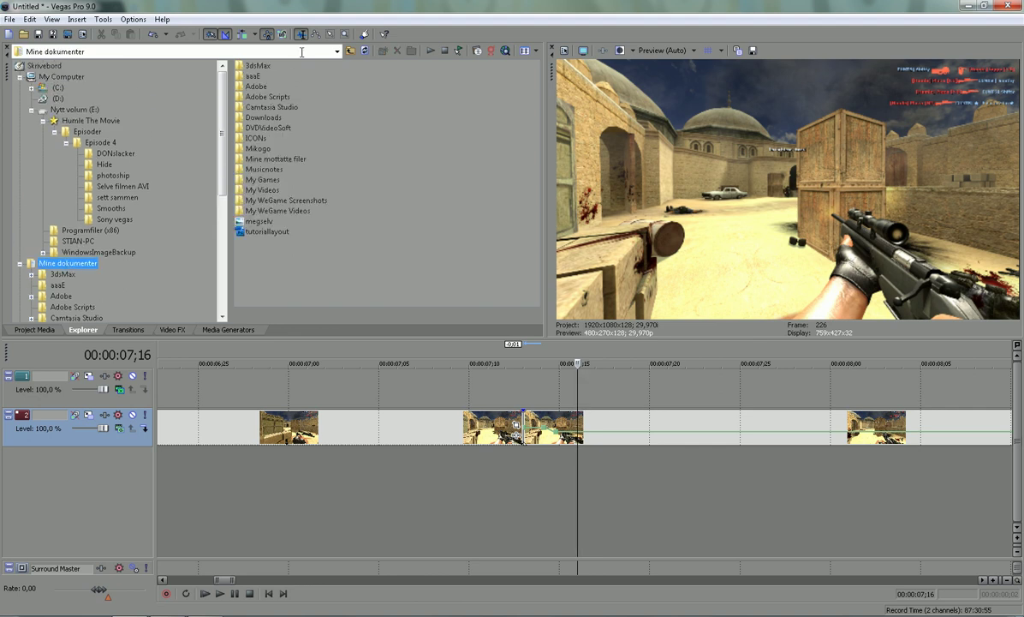
double_click(274, 160)
left_click_drag(243, 85, 591, 387)
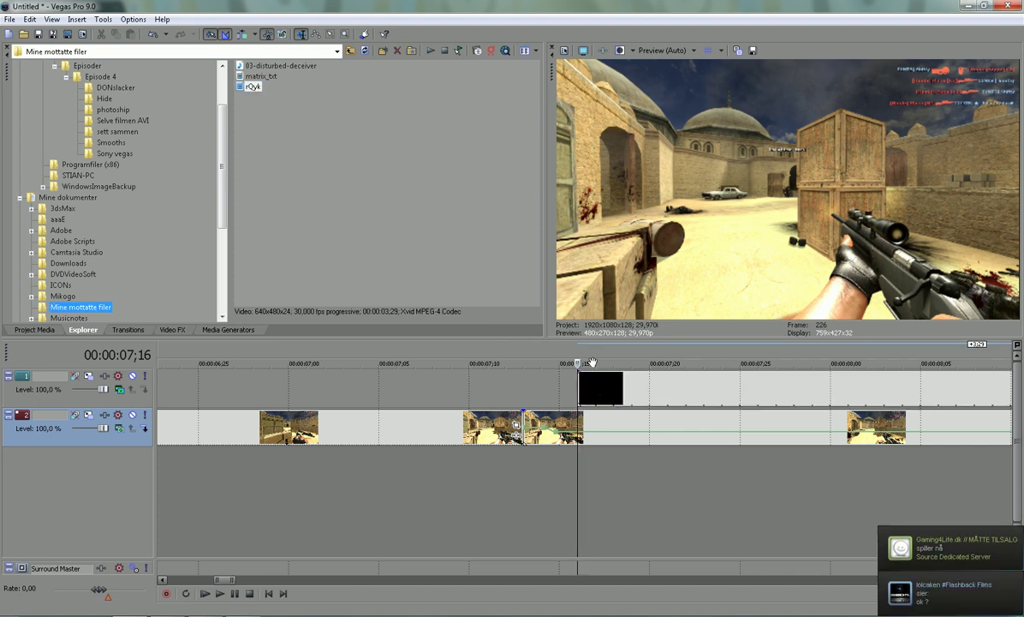
- Open the incoming Steam chat message and send the reply "har tut"
left_click(965, 605)
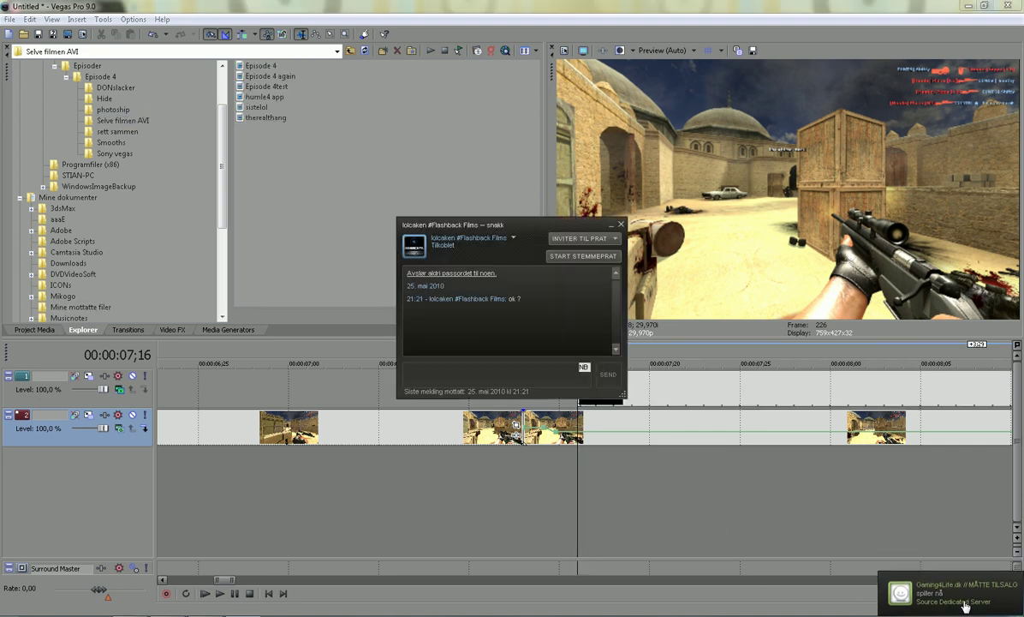
type("har tut")
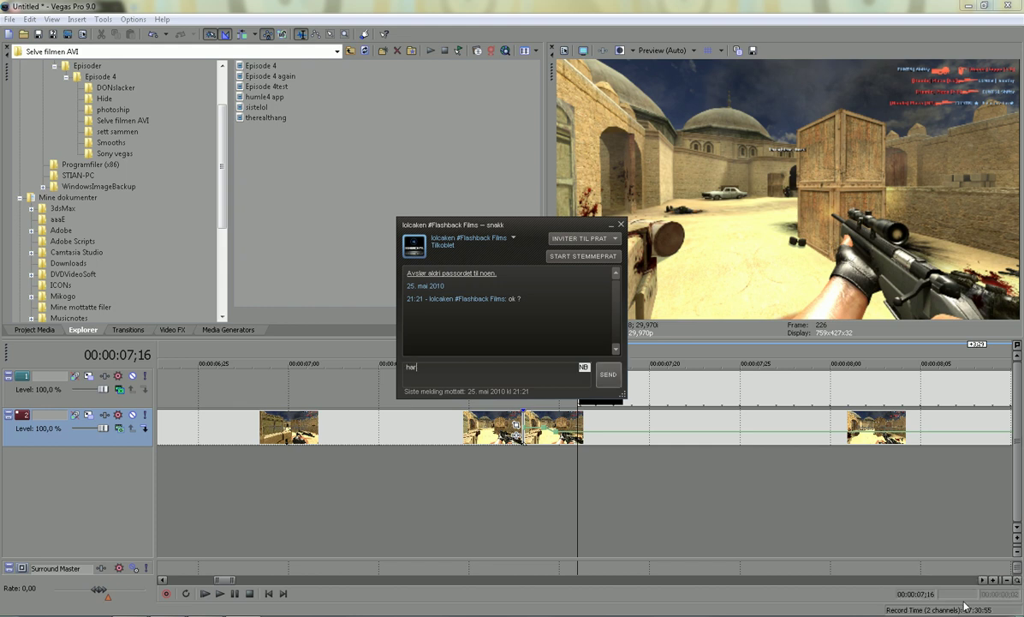
key("Return")
- Move the smoke clip on track 1 earlier so it starts near the beginning of the first gameplay clip
left_click(546, 458)
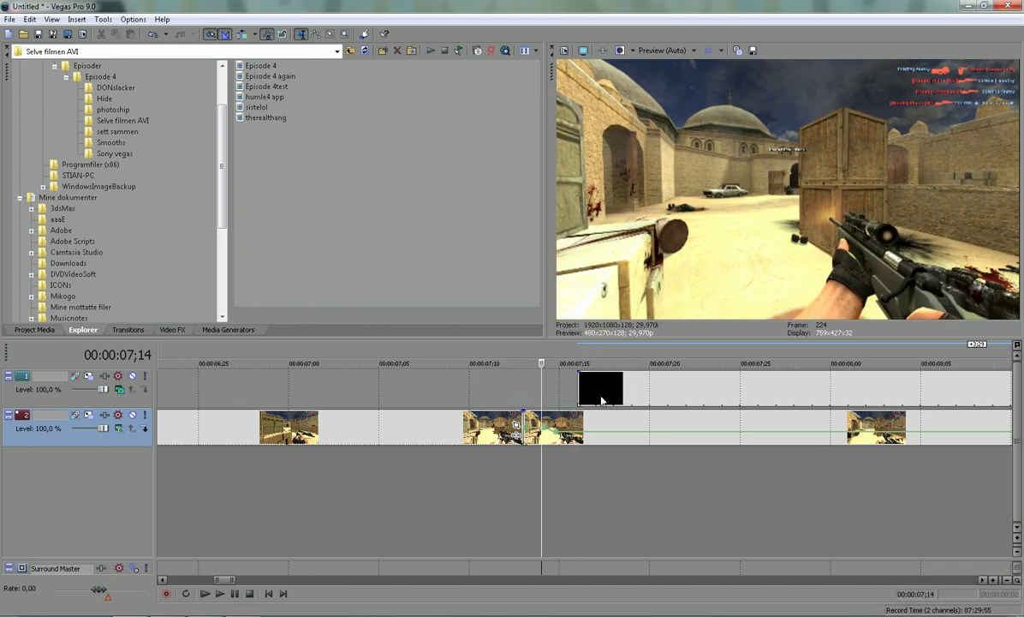
left_click_drag(601, 395, 275, 386)
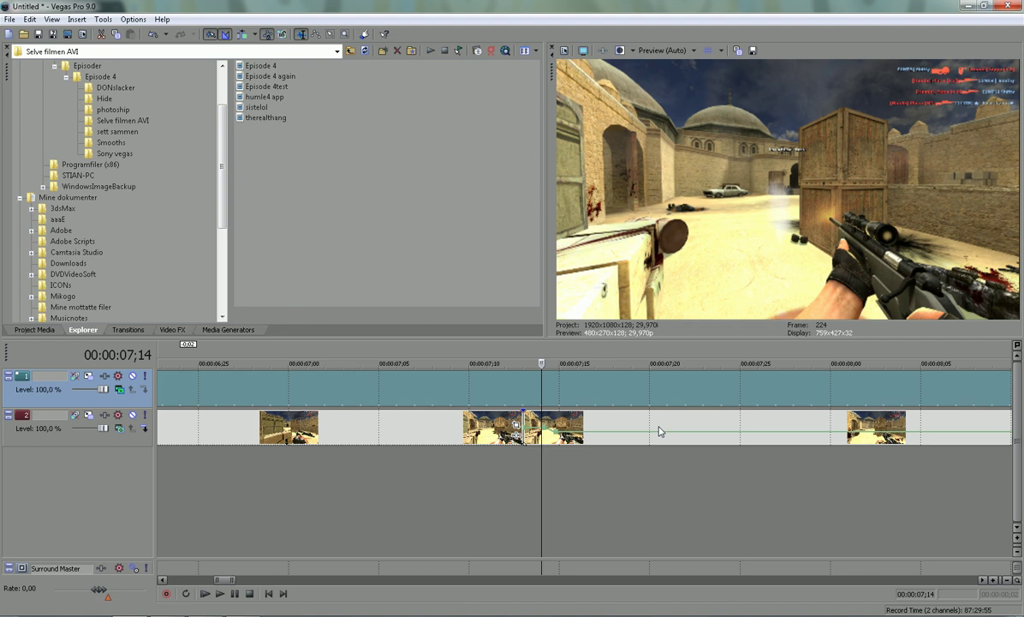
scroll(658, 429, "down", 5)
- Split the smoke clip at 00:00:07;18 and remove the part before the split
left_click(606, 471)
key("Left")
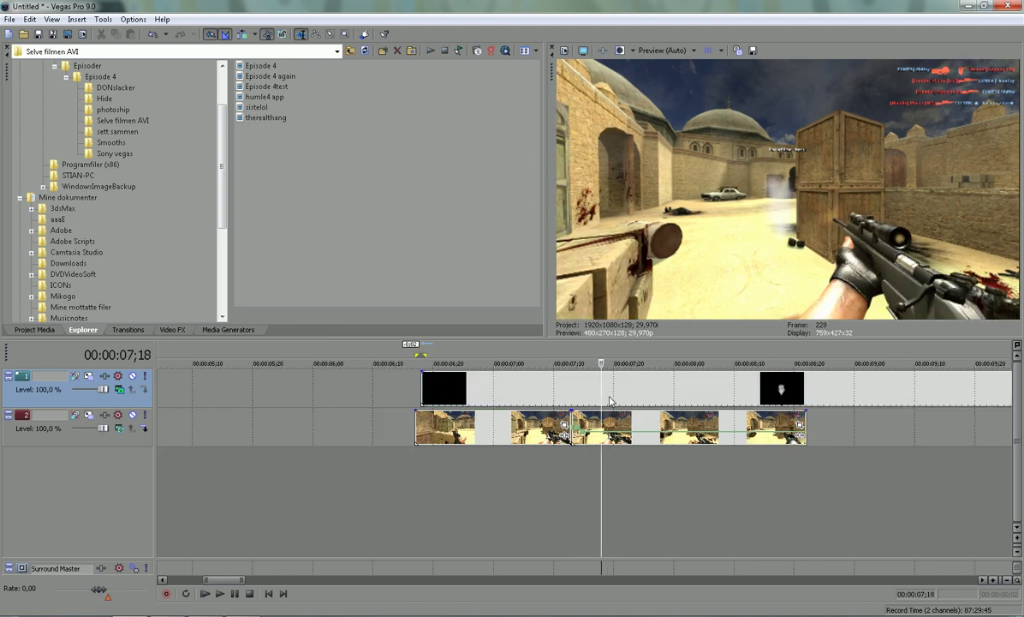
left_click(601, 393)
key("s")
left_click(566, 393)
key("ctrl+z")
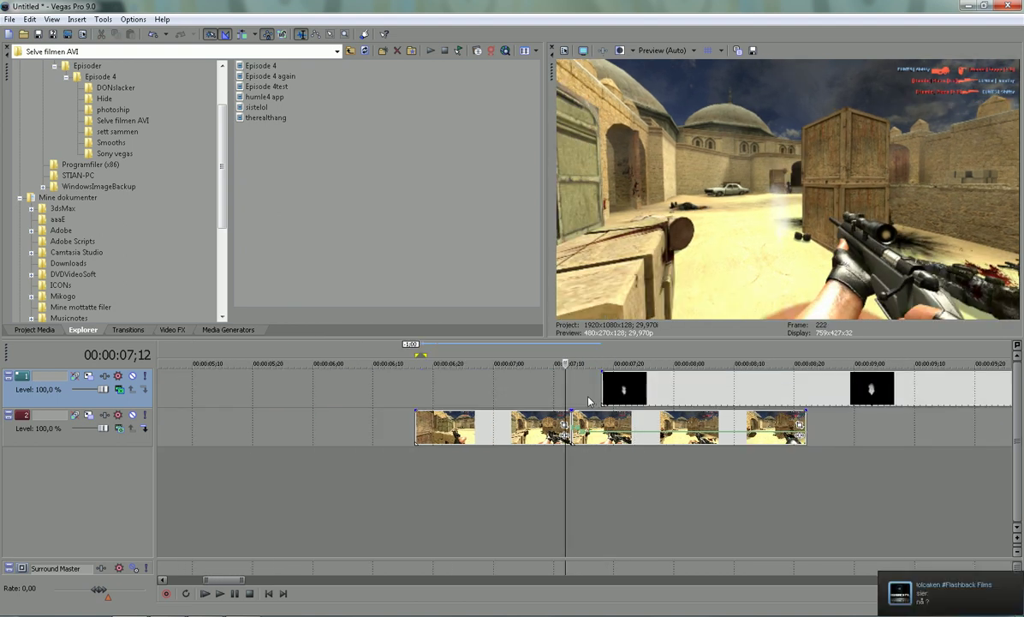
- Set the compositing mode of track 1 to Screen
left_click(119, 390)
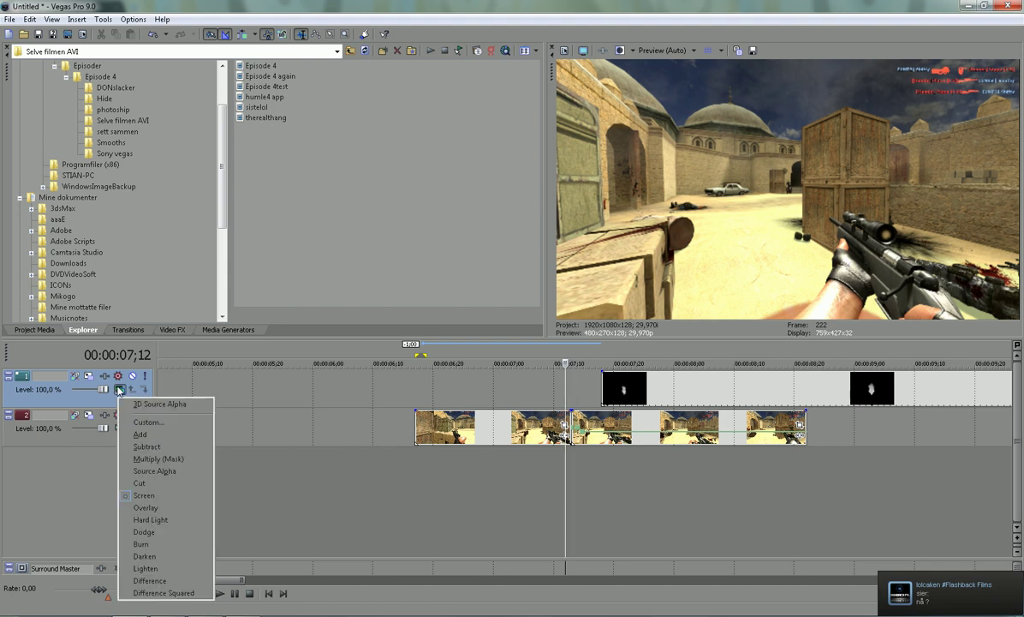
left_click(163, 496)
left_click(458, 545)
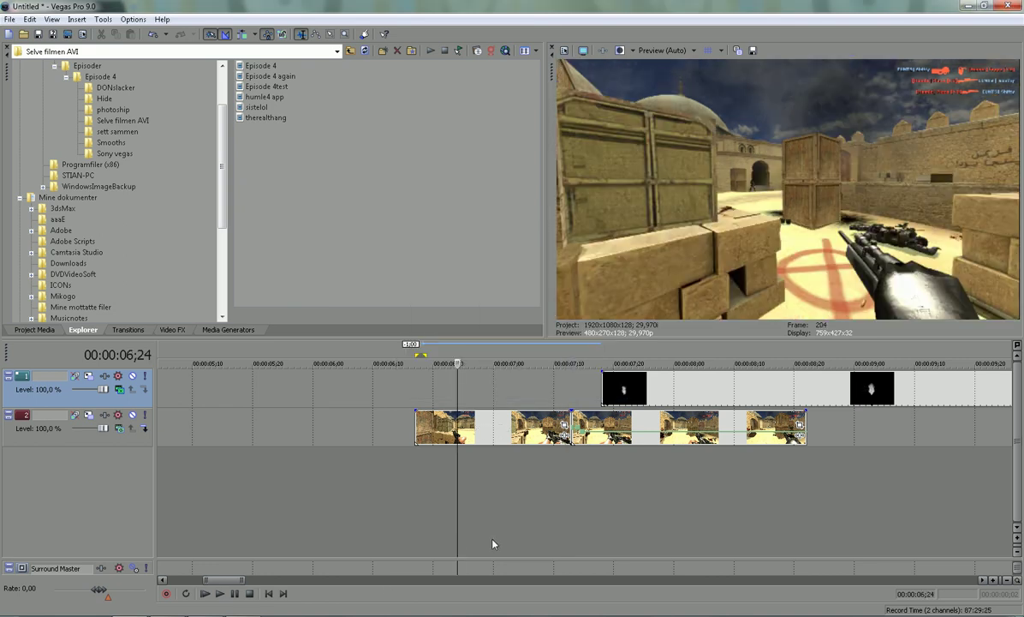
- Move the smoke clip to start at the cut between the gameplay clips and trim its end to match the second gameplay clip
left_click(607, 483)
scroll(607, 483, "up", 3)
left_click_drag(592, 393, 487, 380)
left_click(478, 471)
key("Right")
scroll(607, 429, "down", 3)
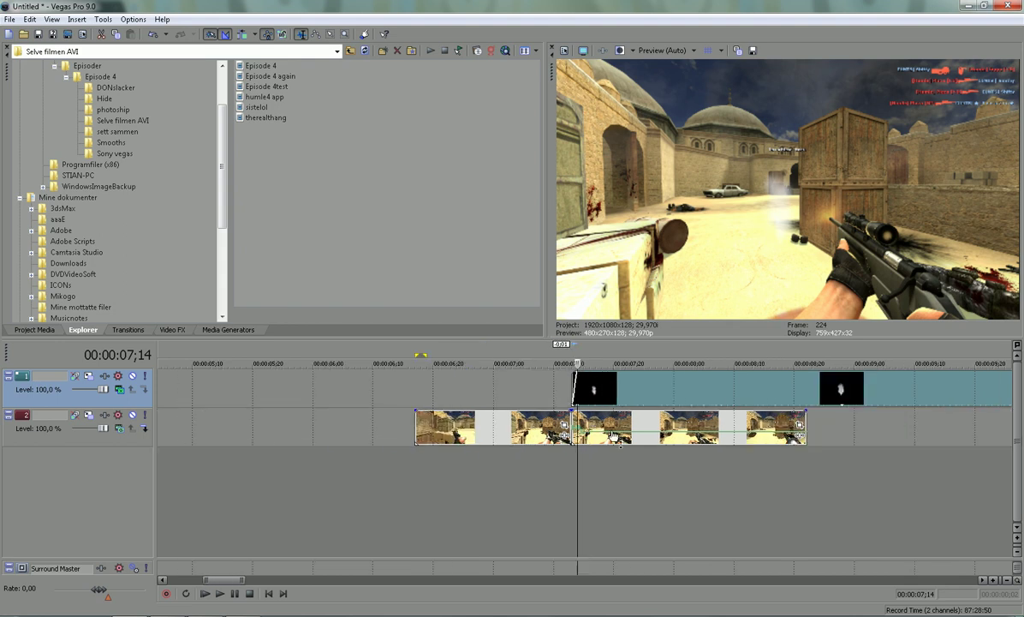
scroll(941, 386, "down", 3)
left_click_drag(732, 387, 669, 391)
- Open Event Pan/Crop for the smoke clip and apply the 16:9 Widescreen TV aspect ratio preset
left_click(656, 385)
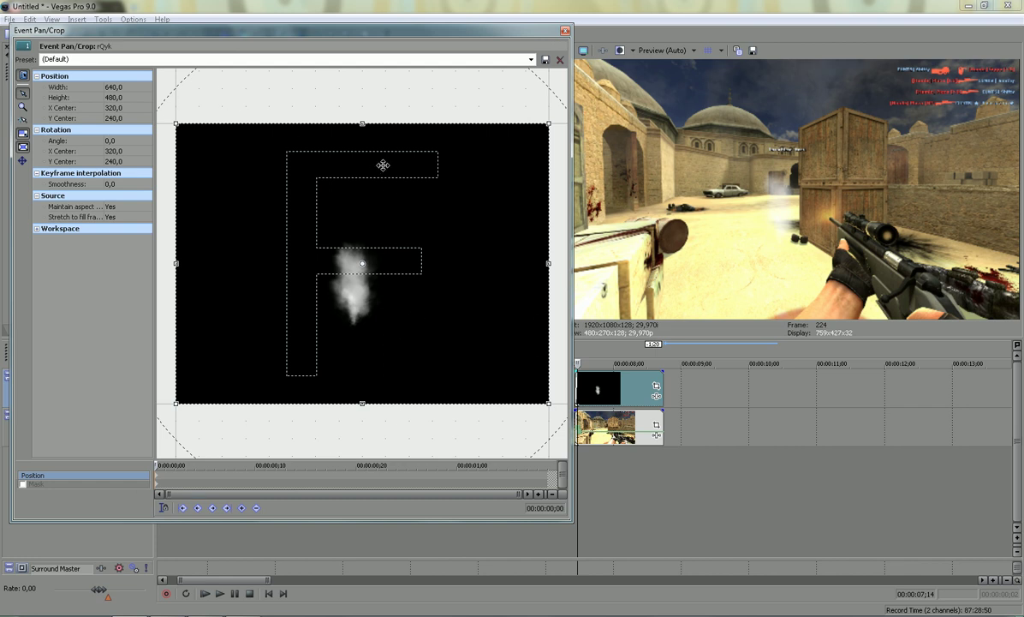
left_click(530, 60)
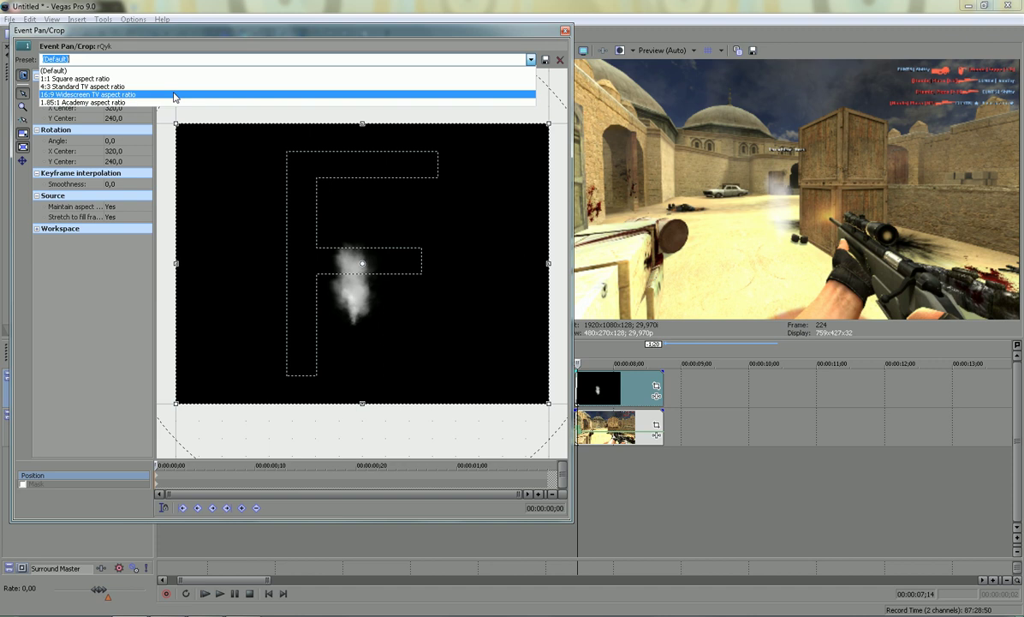
left_click(174, 96)
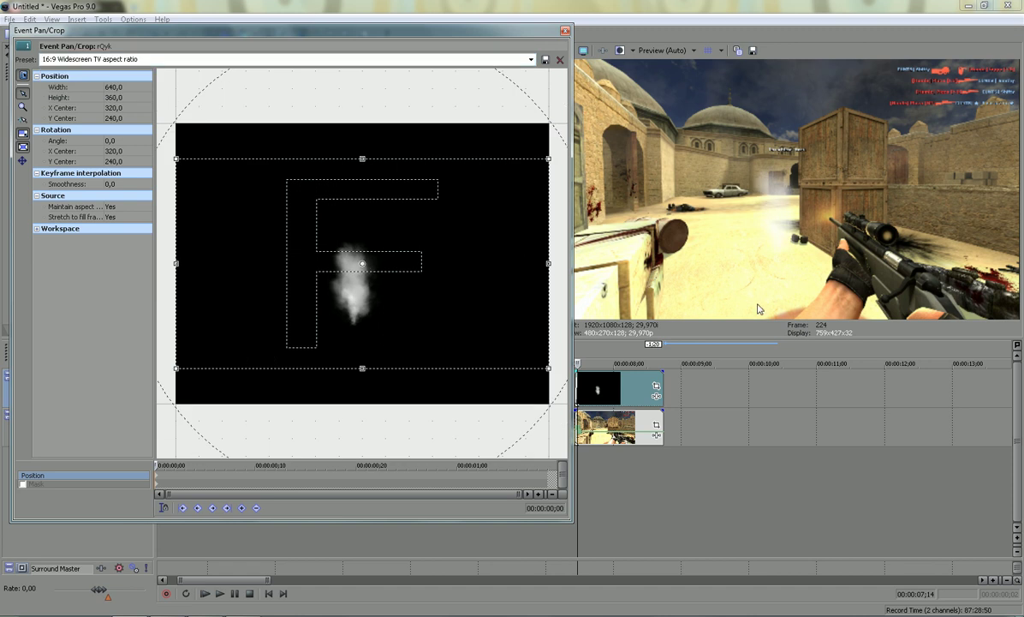
- Enlarge the smoke clip's crop frame to about 737.7 by 414.9 and center it at about 240.6, 294.9
scroll(466, 314, "down", 3)
left_click_drag(457, 317, 472, 335)
left_click_drag(414, 289, 392, 306)
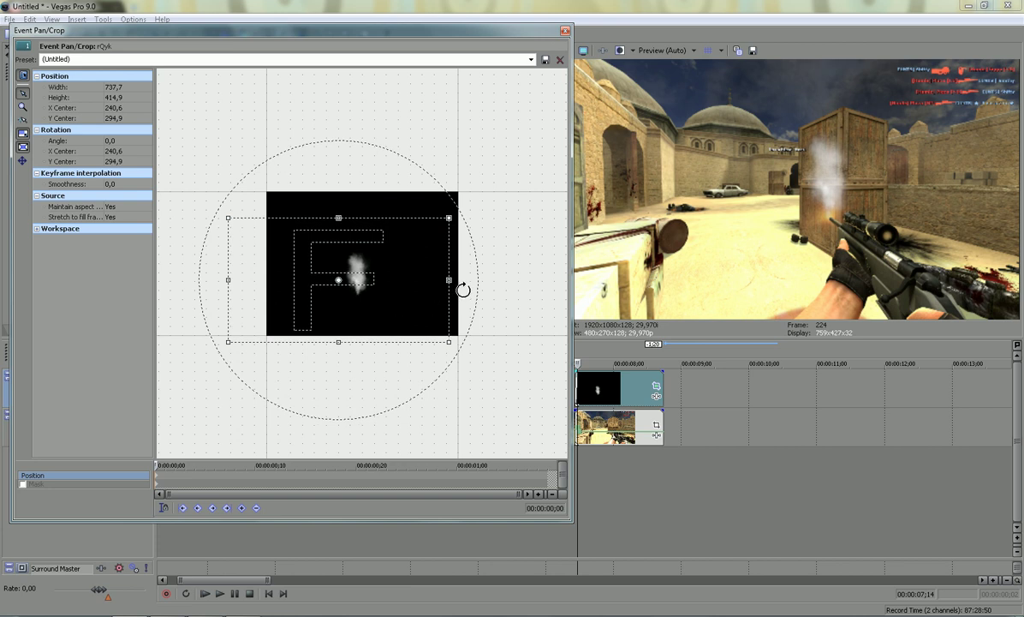
- Rotate the smoke clip's crop frame by about 11.2 degrees and shift its center to about 248.8, 286.8
mouse_move(462, 290)
left_mouse_down()
mouse_move(460, 309)
mouse_move(455, 299)
left_mouse_up()
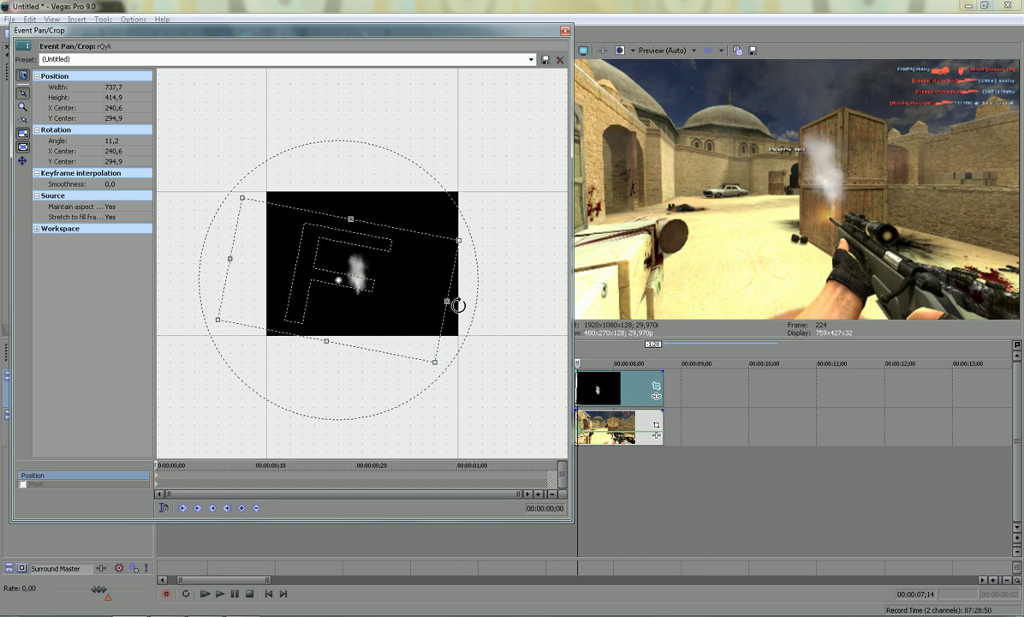
left_click_drag(393, 302, 399, 302)
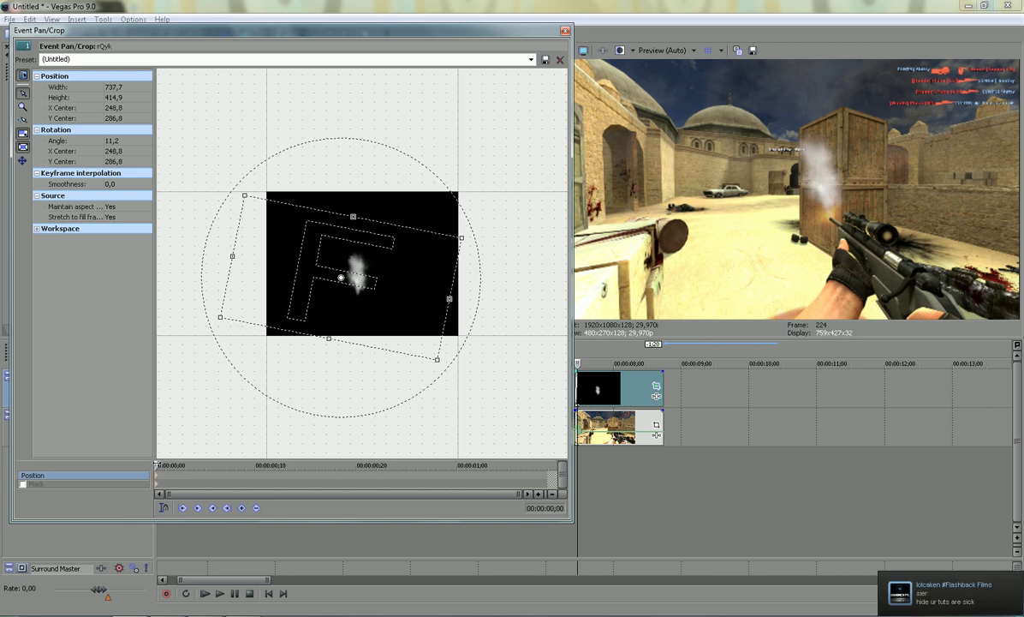
- Move to 00:00:00;07 in the smoke clip and shift the crop frame's center to about 244.7, 282.7, keyframing its position
mouse_move(157, 464)
left_mouse_down()
mouse_move(194, 464)
mouse_move(161, 464)
left_mouse_up()
key("Right")
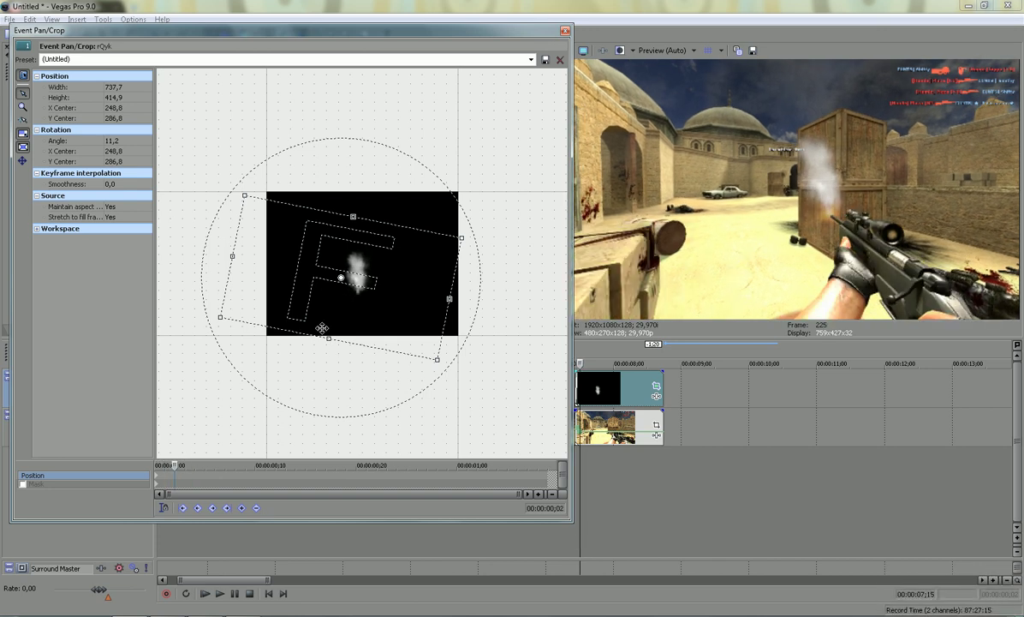
key("alt+Right")
key("alt+Right")
key("alt+Right")
key("alt+Right")
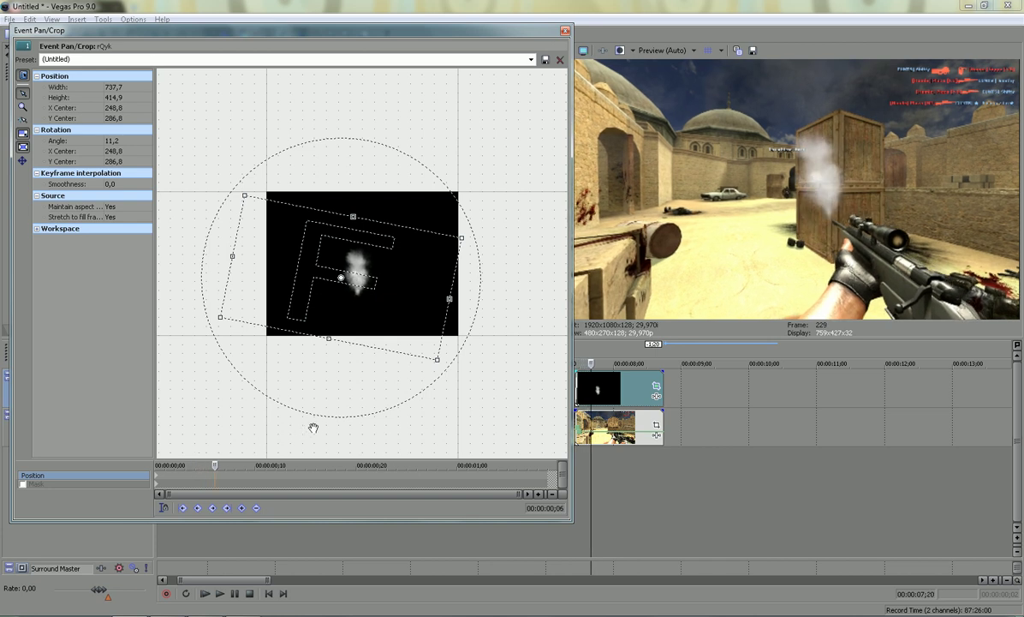
key("alt+Right")
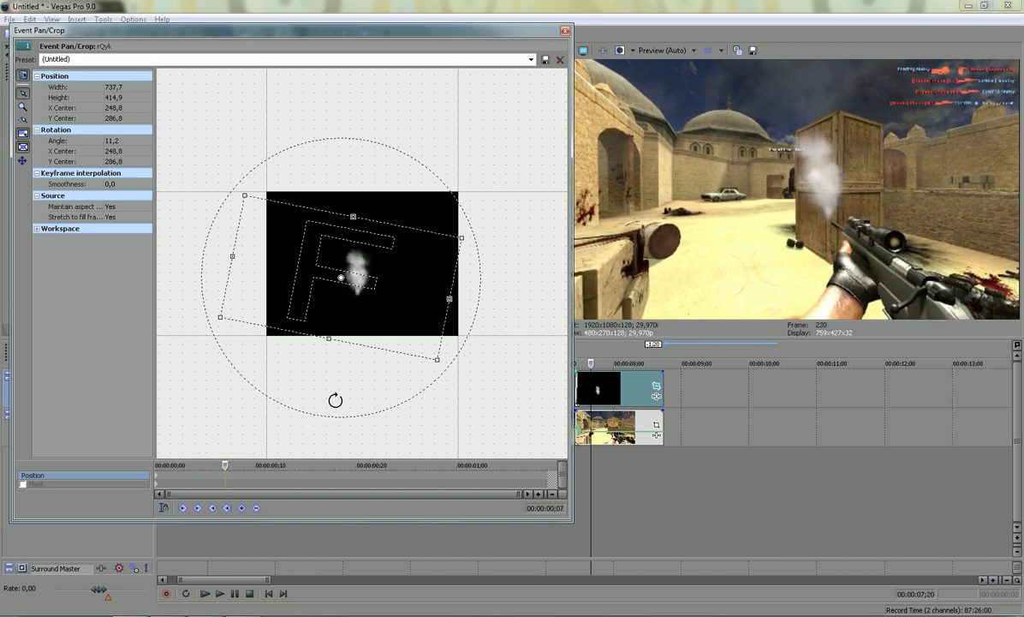
left_click_drag(396, 302, 393, 303)
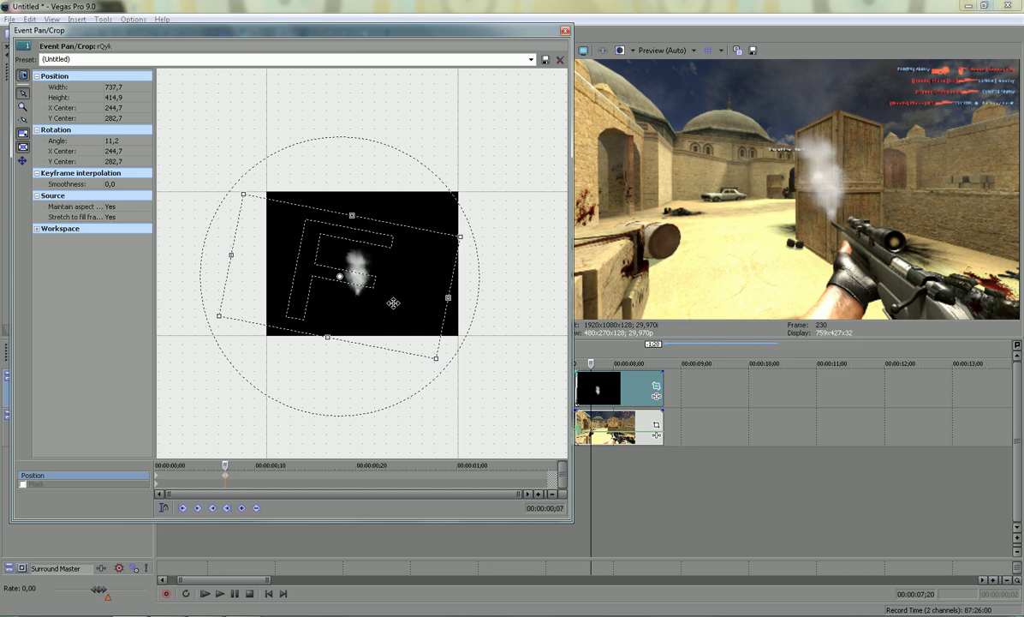
- Move to 00:00:00;15 in the smoke clip and keyframe the crop frame's center at about 256.9, 278.7
key("alt+Right")
key("alt+Right")
key("alt+Right")
key("alt+Right")
key("alt+Right")
key("alt+Right")
key("alt+Right")
key("alt+Right")
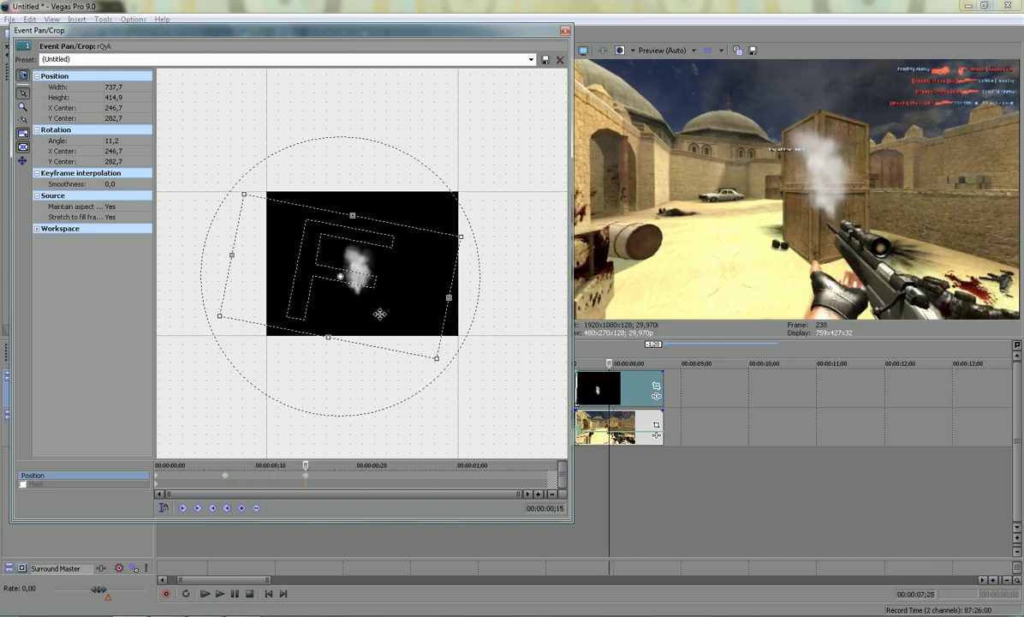
left_click_drag(379, 311, 382, 313)
- Step frame by frame to 00:00:00;19 to check the smoke against the gun barrel, and close Event Pan/Crop
key("Right")
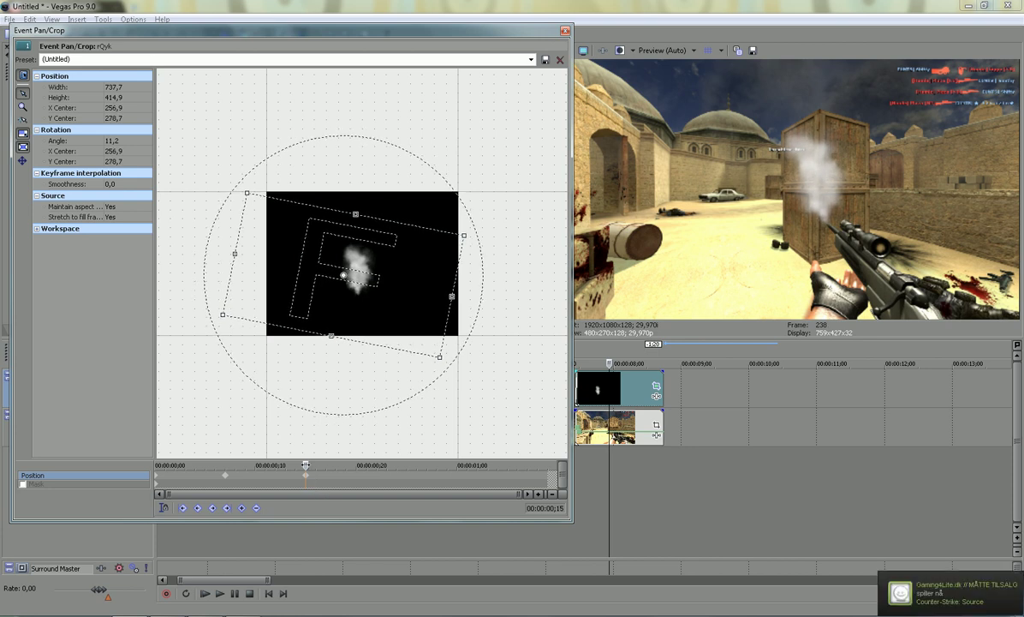
key("Right")
key("Right")
key("Right")
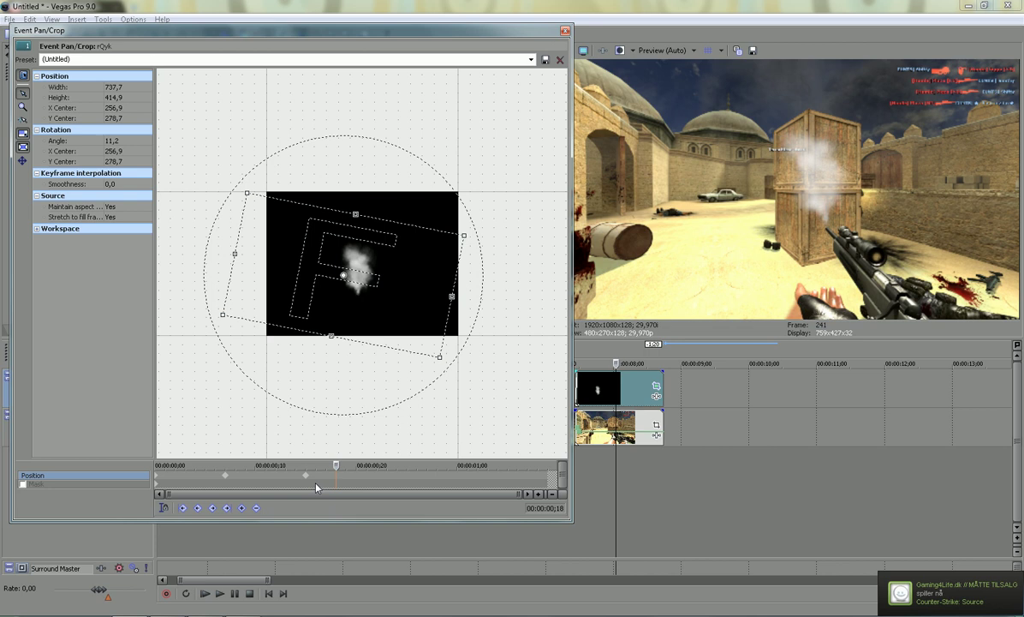
key("Right")
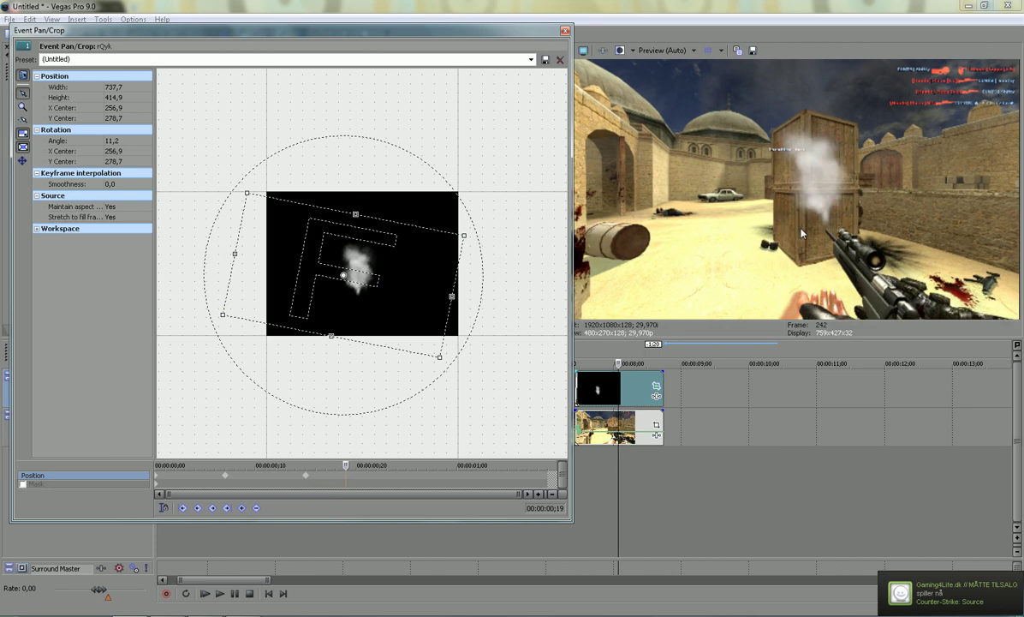
left_click(565, 31)
- Cut off the smoke clip one frame after 00:00:08;02 and add a fade-out of about six frames to its end
scroll(617, 433, "up", 5)
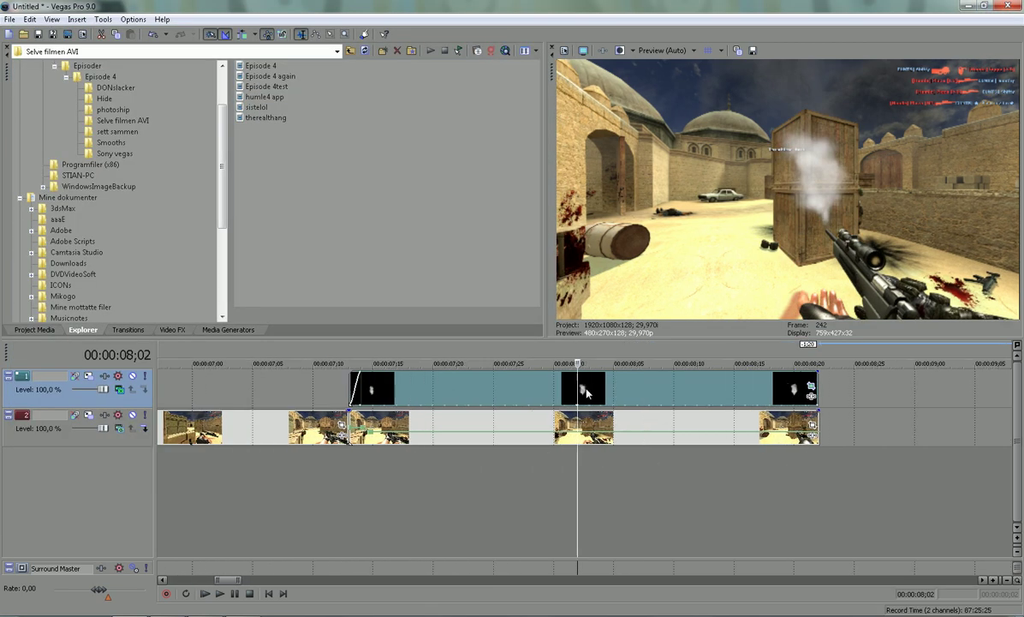
key("Right")
key("s")
left_click(641, 388)
key("Delete")
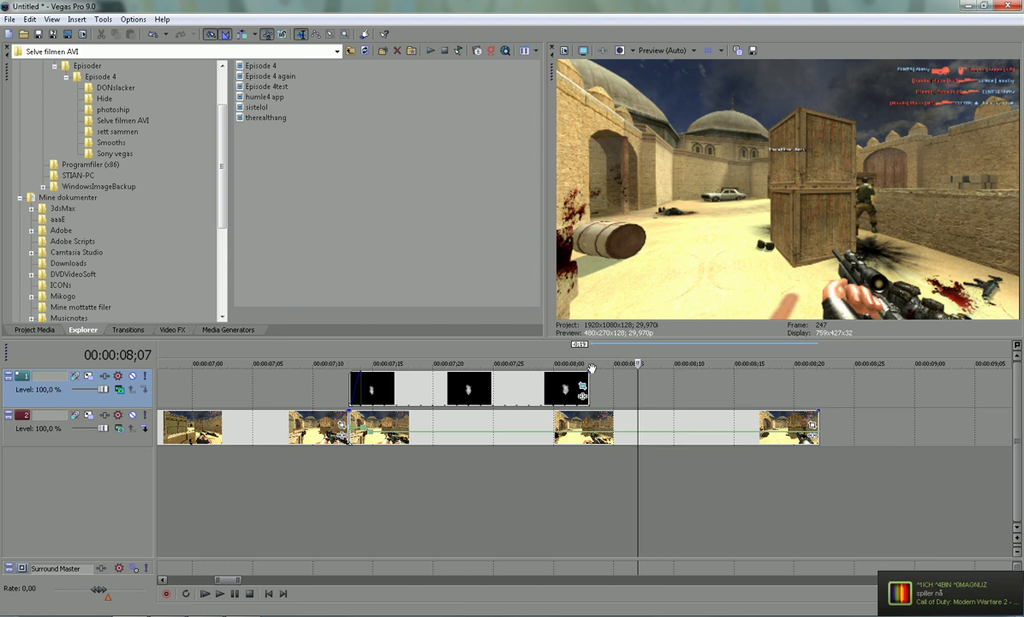
left_click_drag(592, 368, 573, 368)
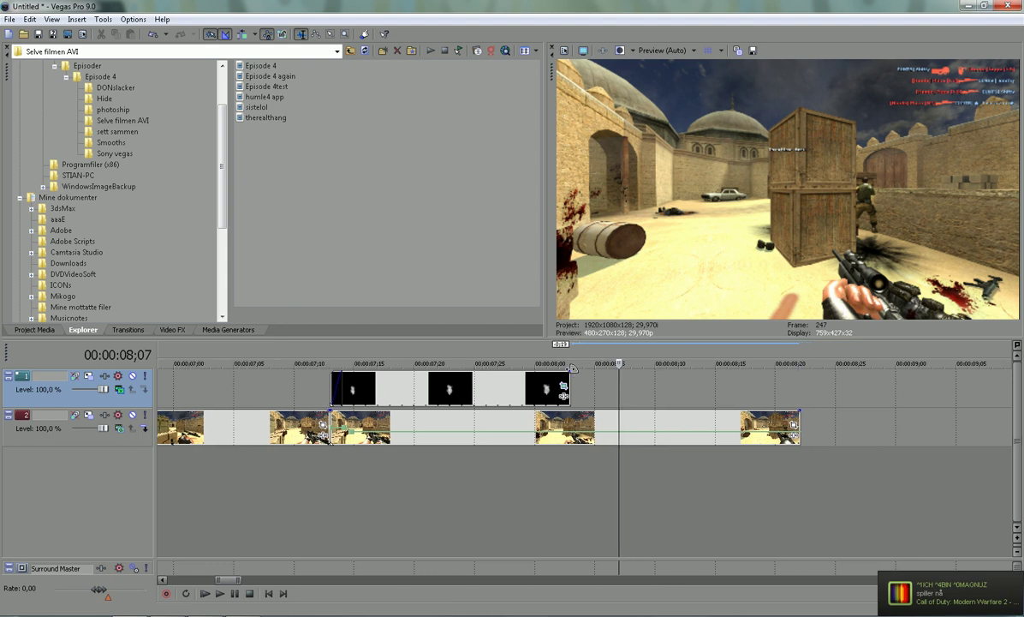
scroll(505, 446, "down", 2)
- Play the shot from 00:00:07;09 to preview the shortened smoke overlay
left_click(433, 472)
left_click(410, 478)
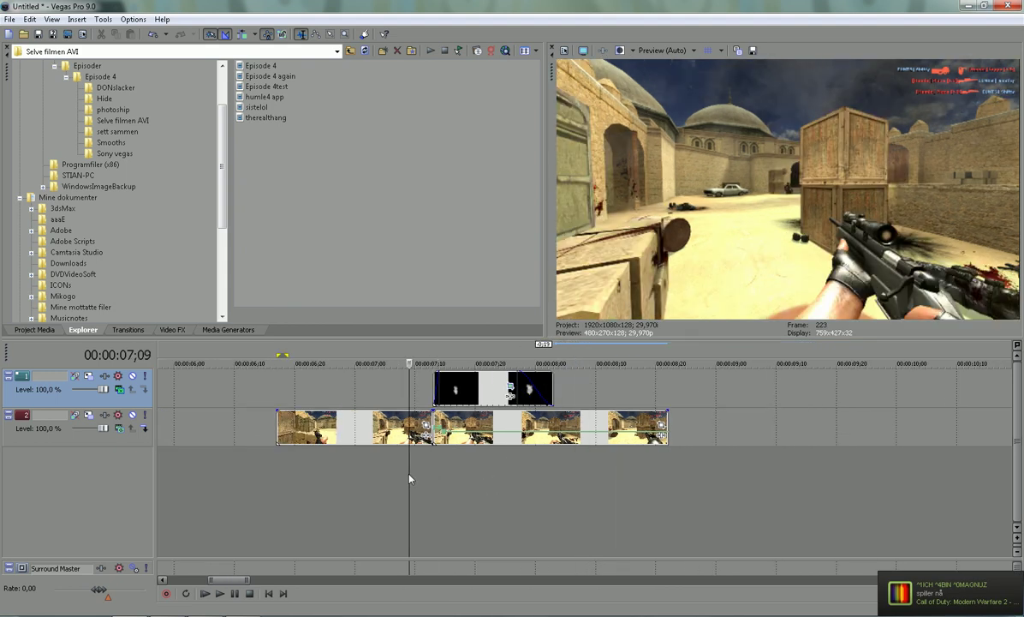
key("space")
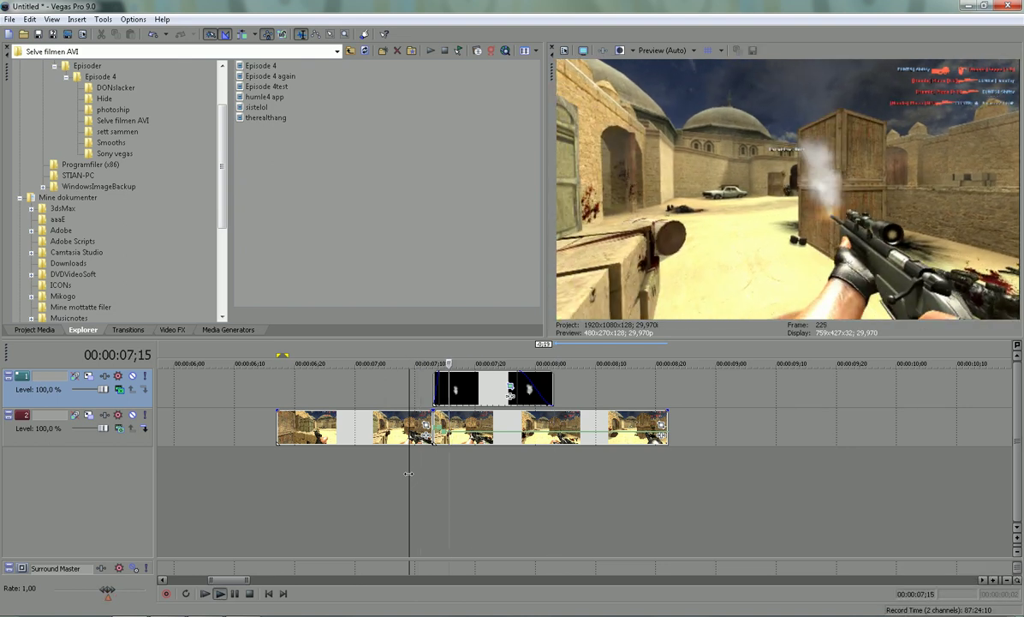
key("space")
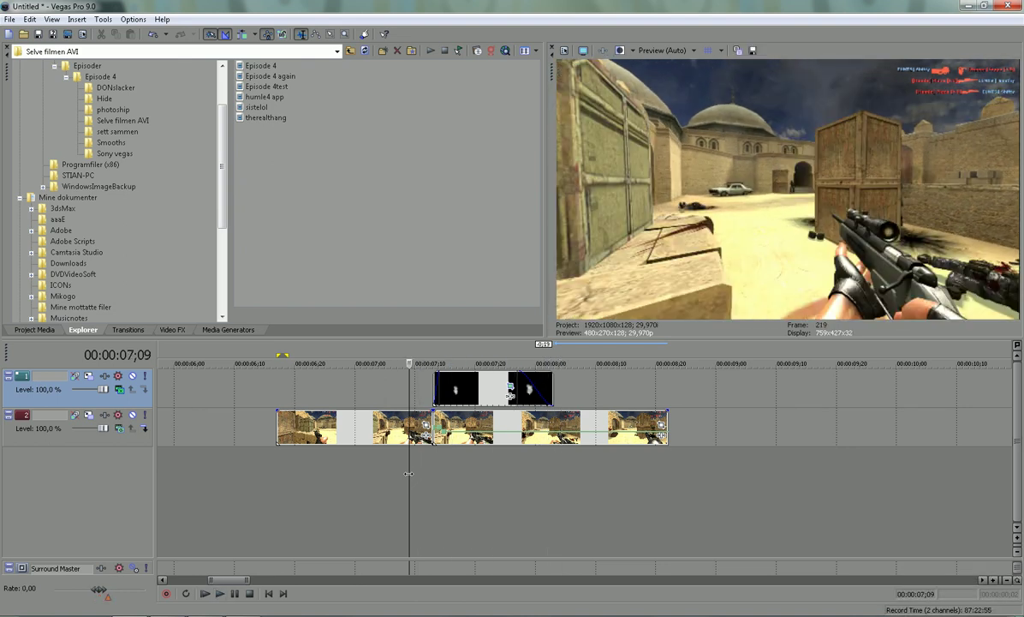
- Lower the smoke clip's overall opacity below 100% while viewing the frame at 00:00:07;20
left_click(476, 480)
scroll(475, 479, "up", 2)
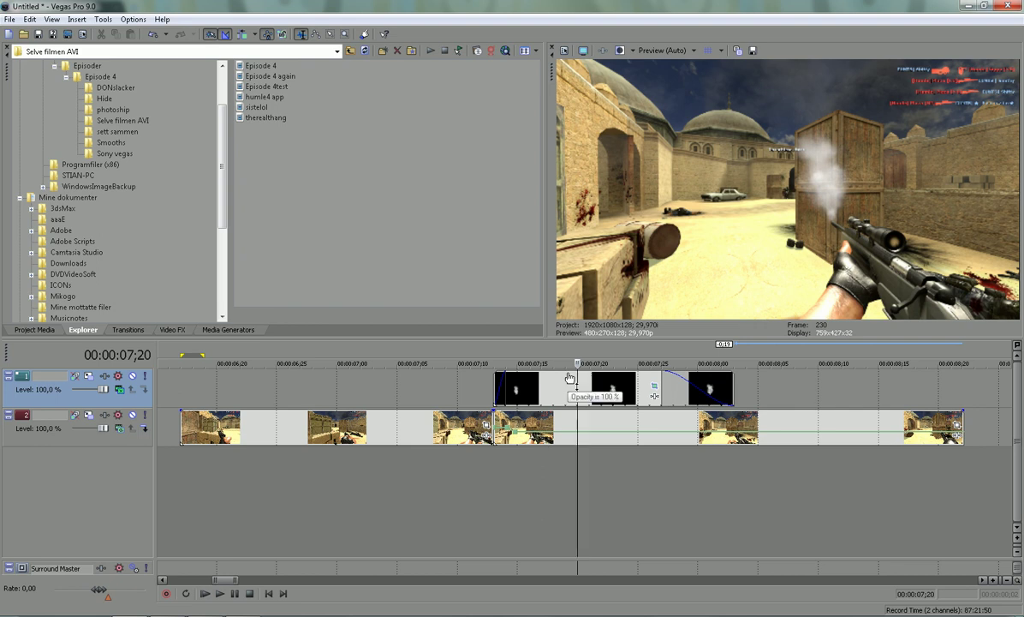
left_click_drag(569, 377, 569, 389)
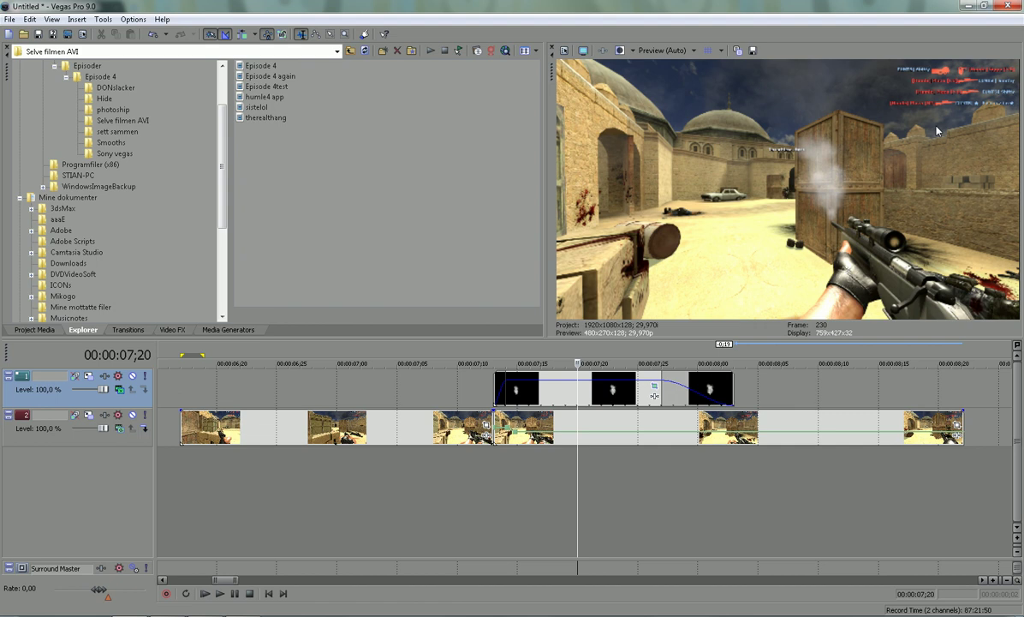
- Play the shot from 00:00:07;07, step through the end of the smoke clip to review its fade, and return to the cut at 00:00:07;13
left_click(499, 468)
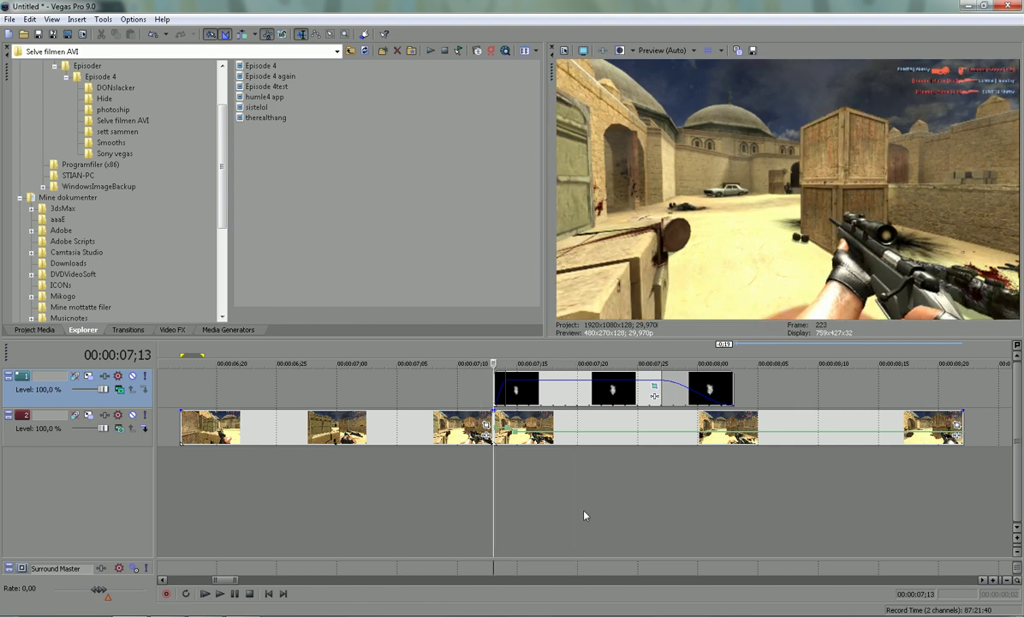
scroll(586, 514, "down", 3)
scroll(587, 514, "up", 2)
scroll(586, 513, "down", 2)
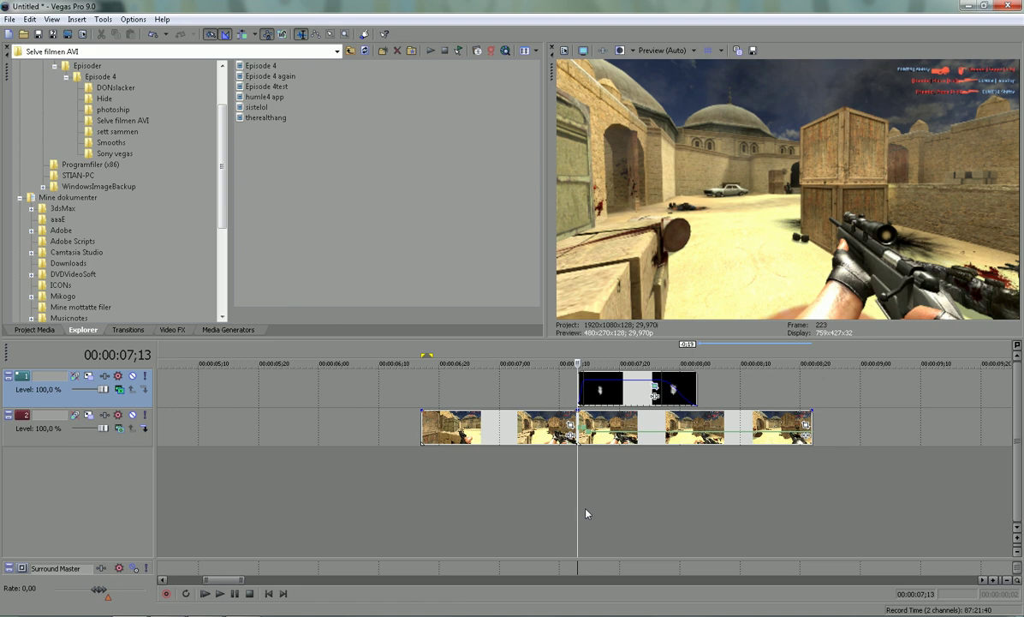
left_click(542, 501)
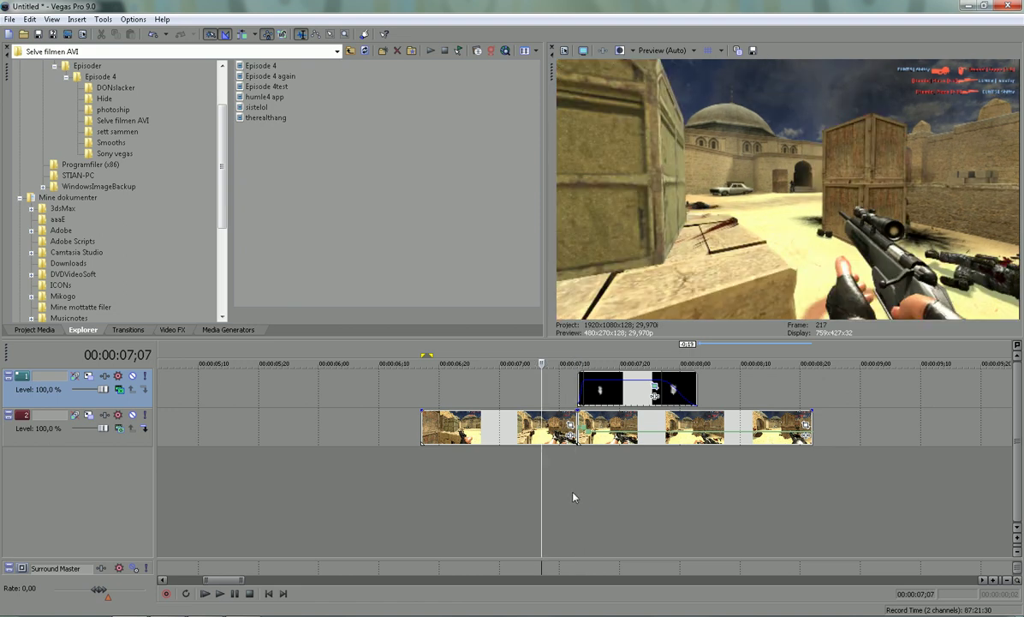
key("space")
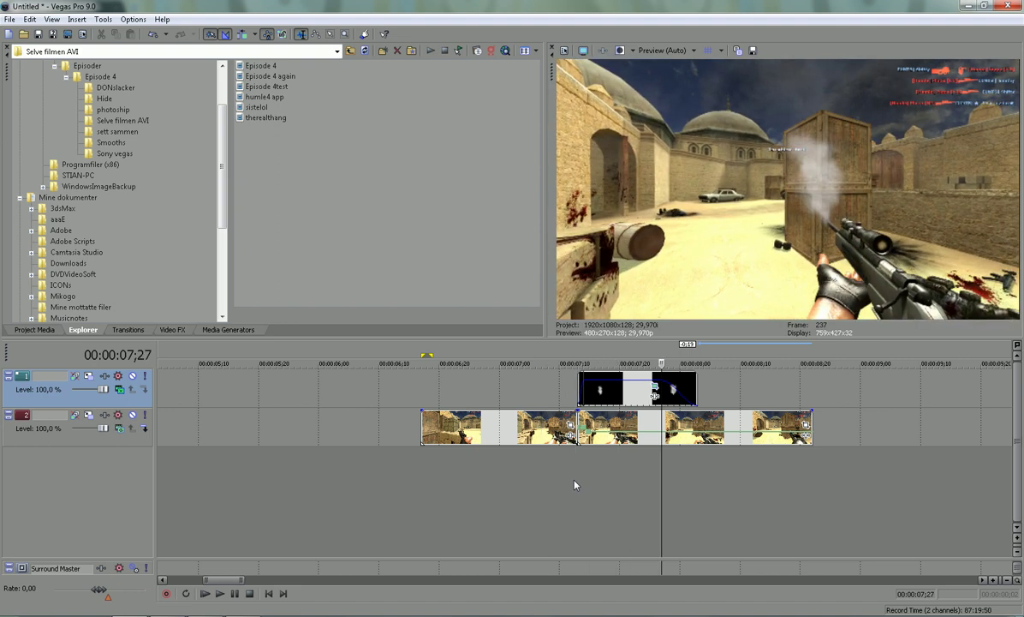
key("Right")
key("Right")
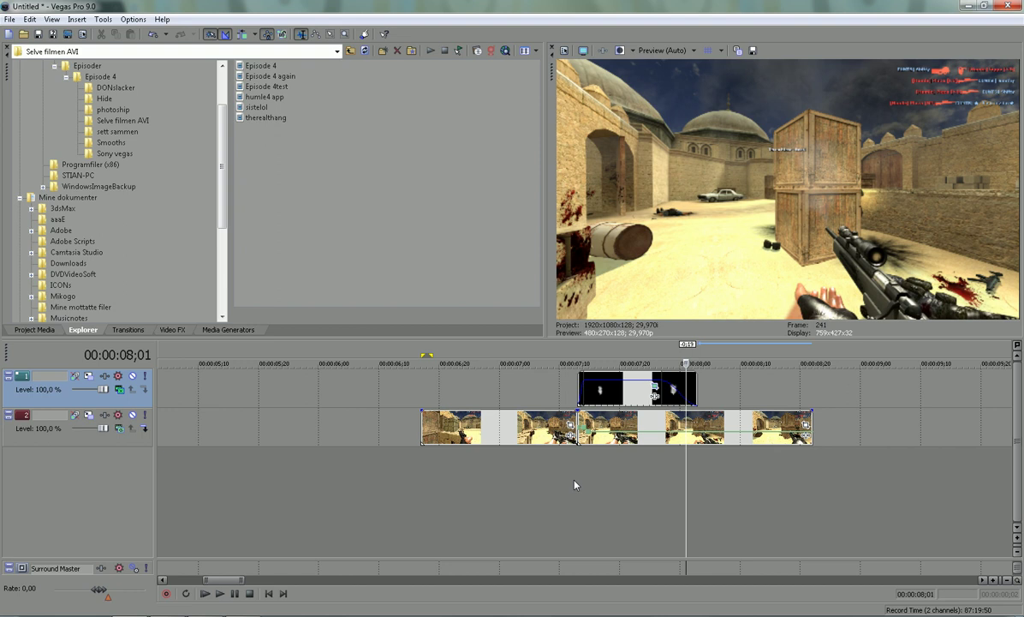
right_click(575, 485)
left_click(580, 461)
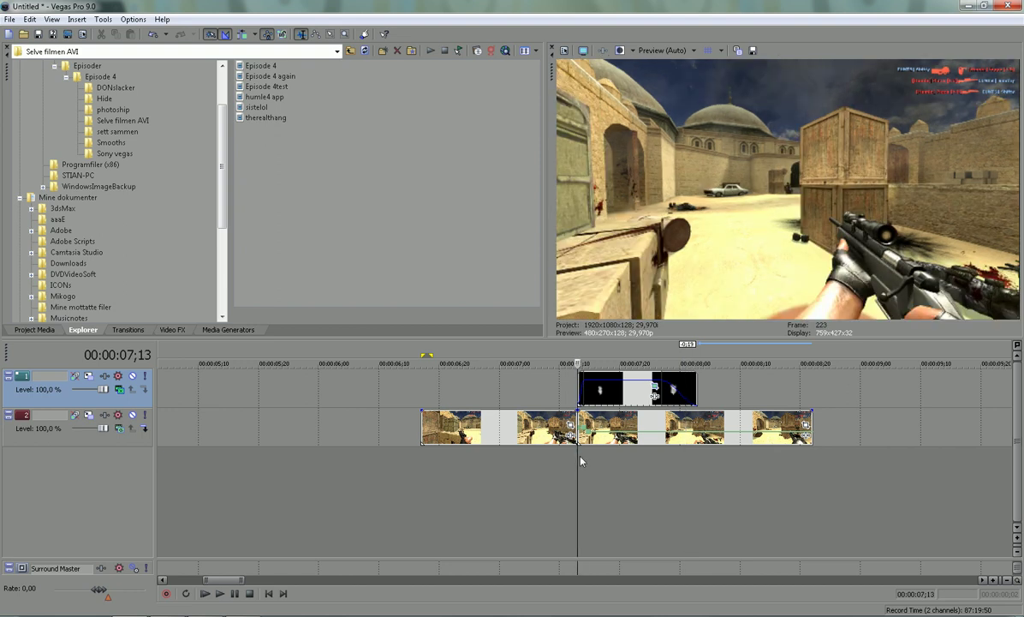